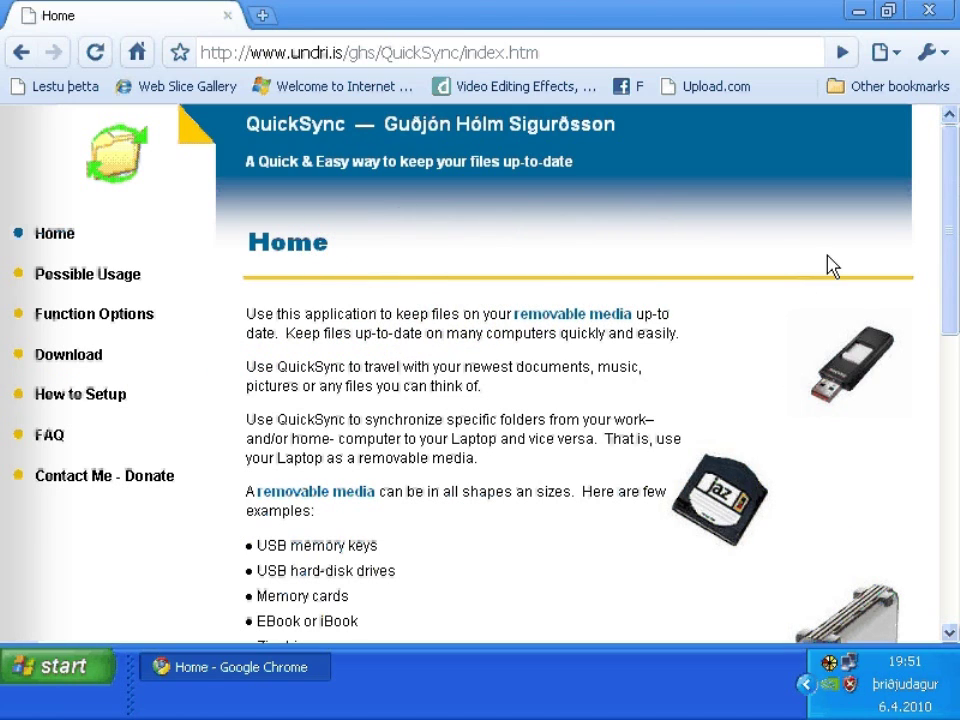
Step: Close the Chrome window showing the QuickSync home page to reveal the desktop
left_click(946, 13)
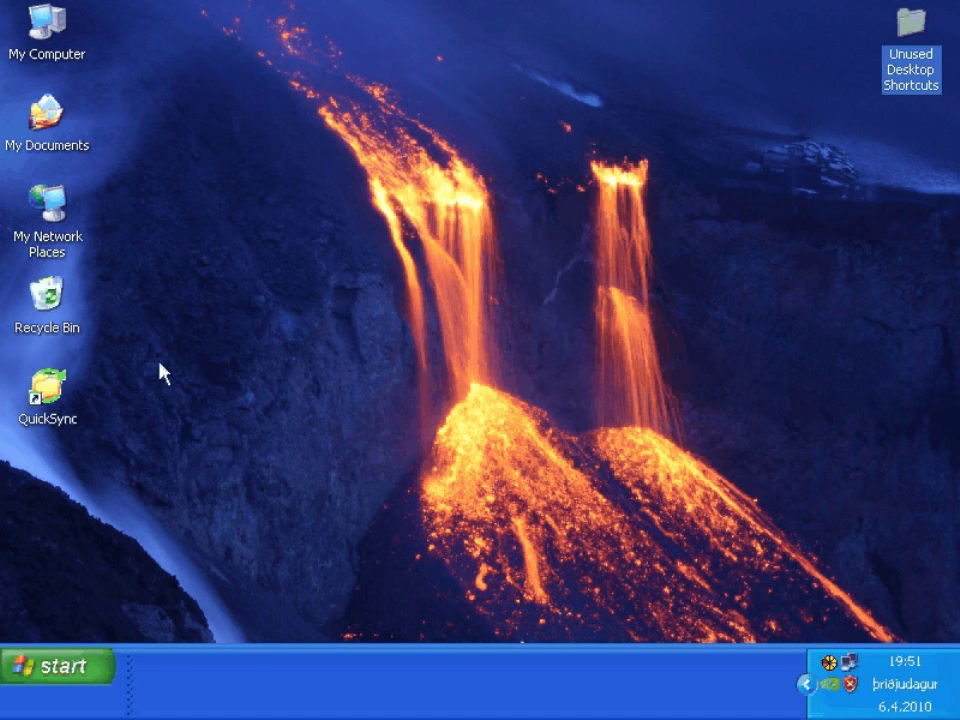
Step: Explore My Computer and browse C:\I am a Source Folder\Bokhald, including Arid 2002
right_click(43, 33)
left_click(85, 64)
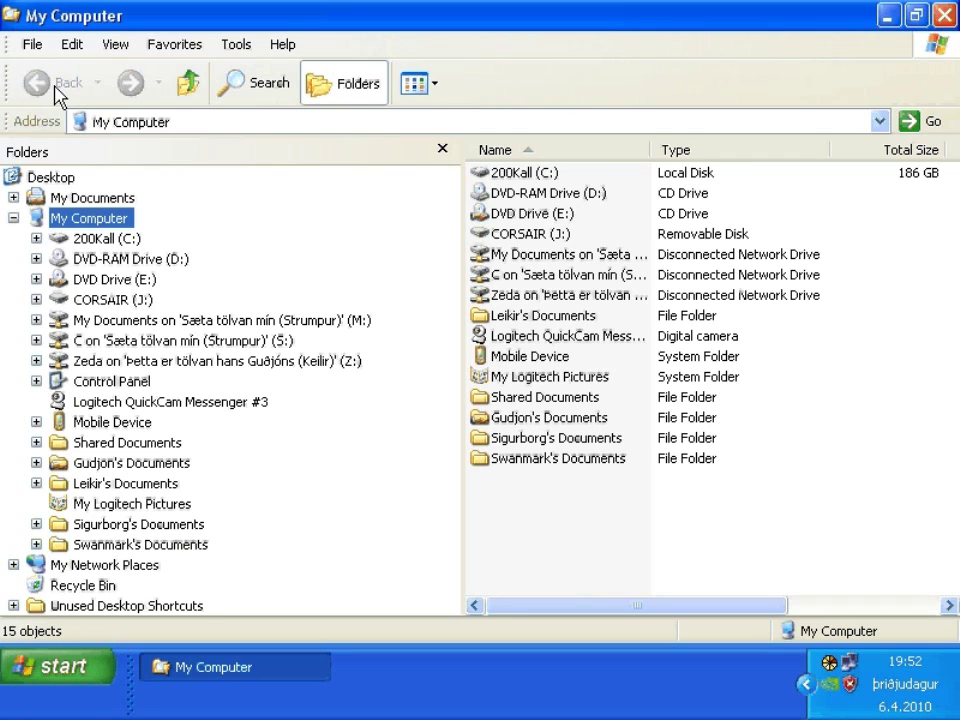
left_click(36, 239)
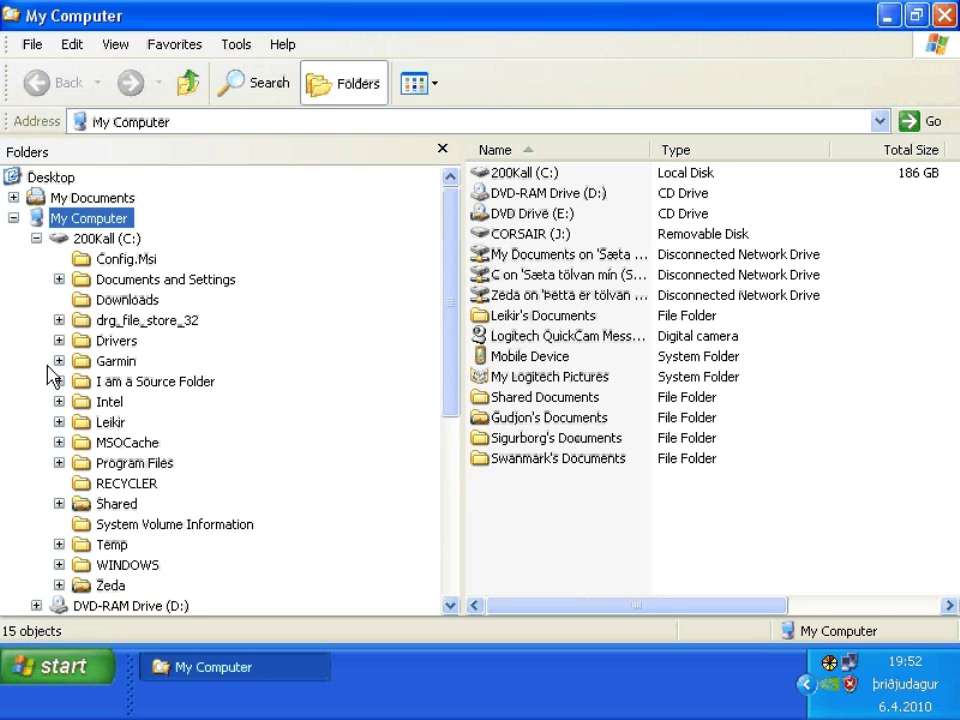
left_click(163, 388)
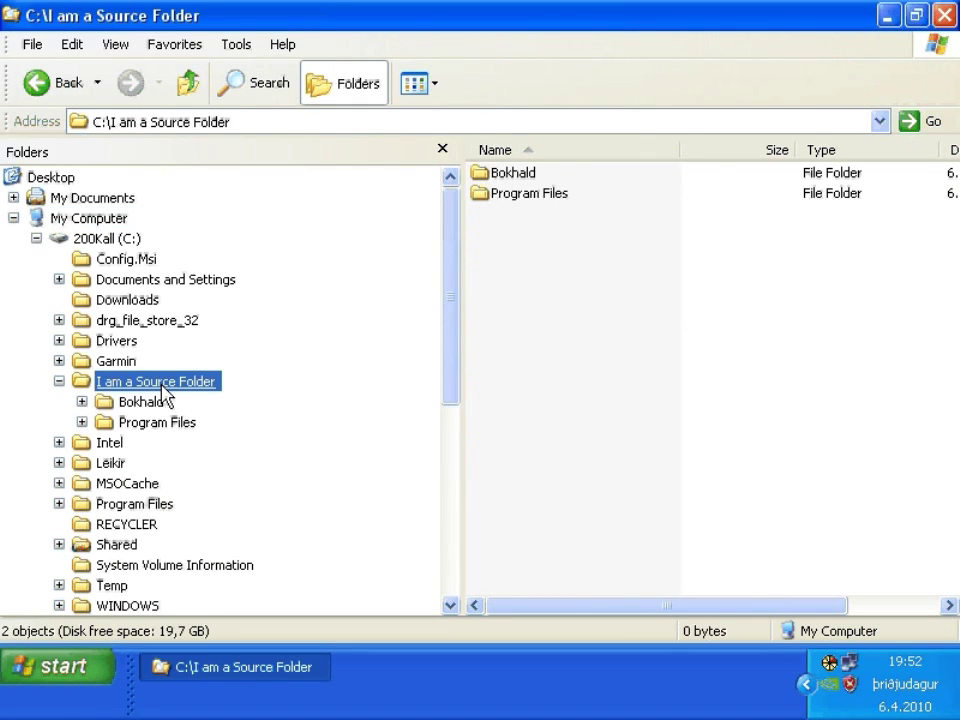
left_click(156, 401)
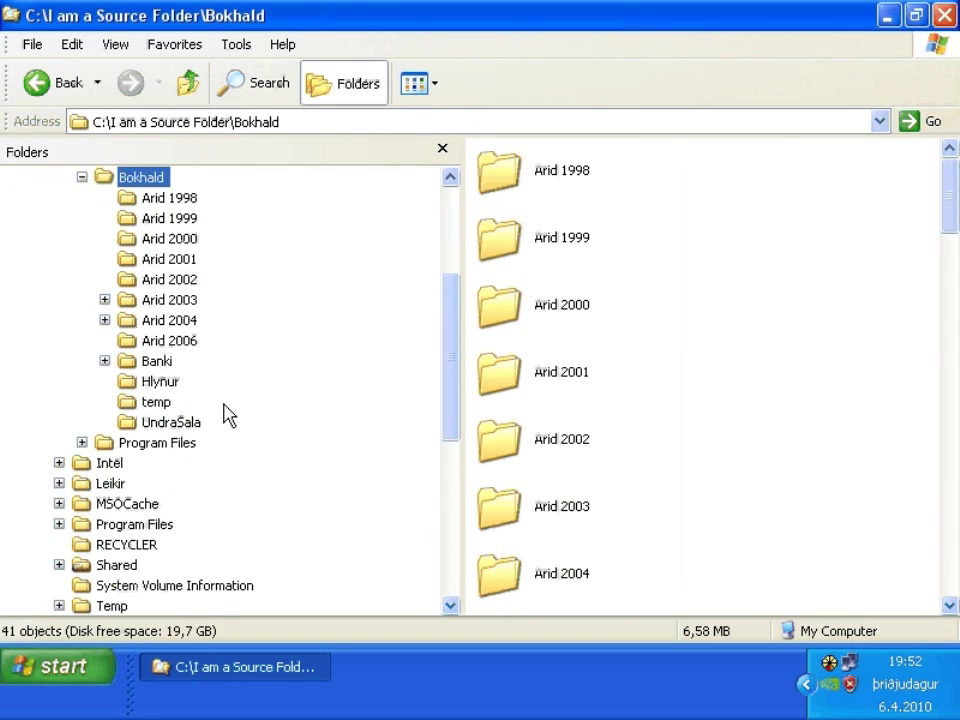
left_click(158, 288)
scroll(148, 379, "up", 2)
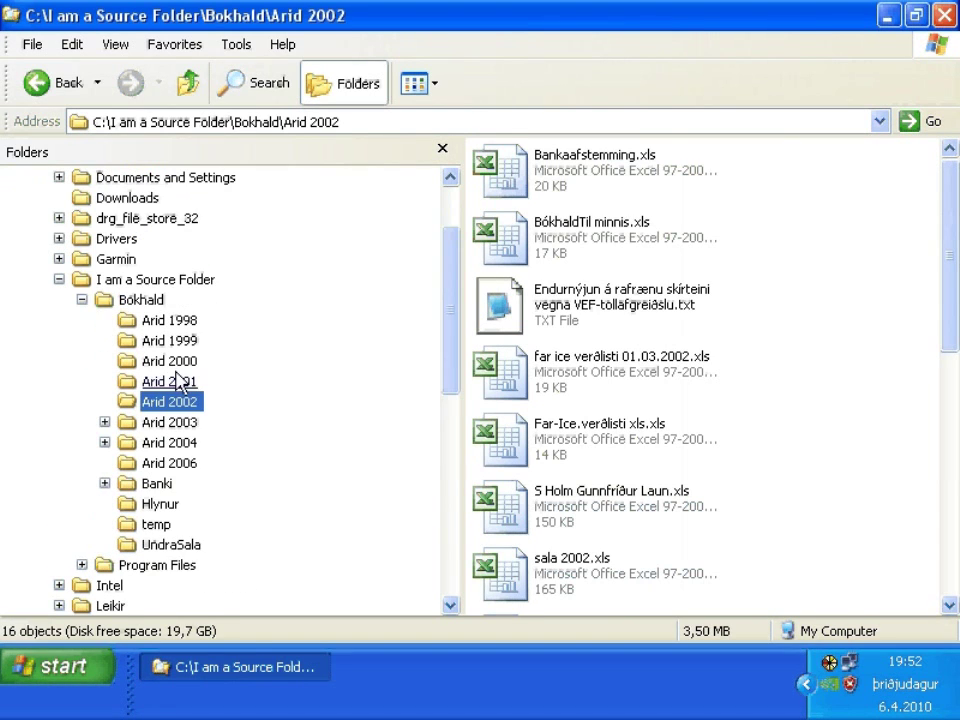
left_click(81, 299)
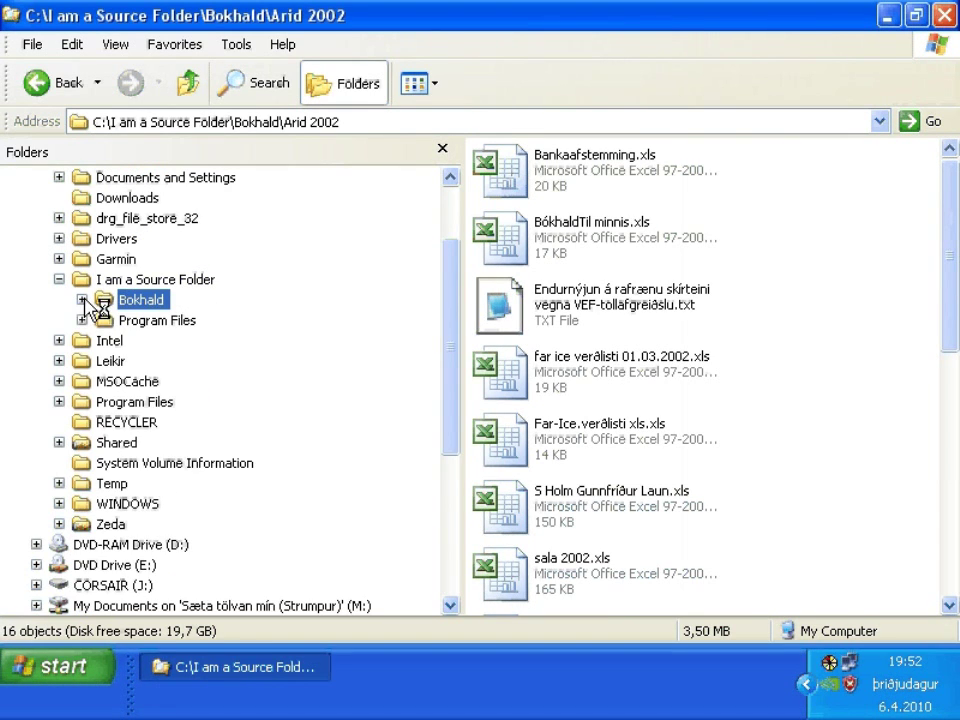
Step: Drill through Program Files > Borland > CBuilder5 > Projects > UNDRASALA > KERFI, then reselect the source folder
left_click(150, 322)
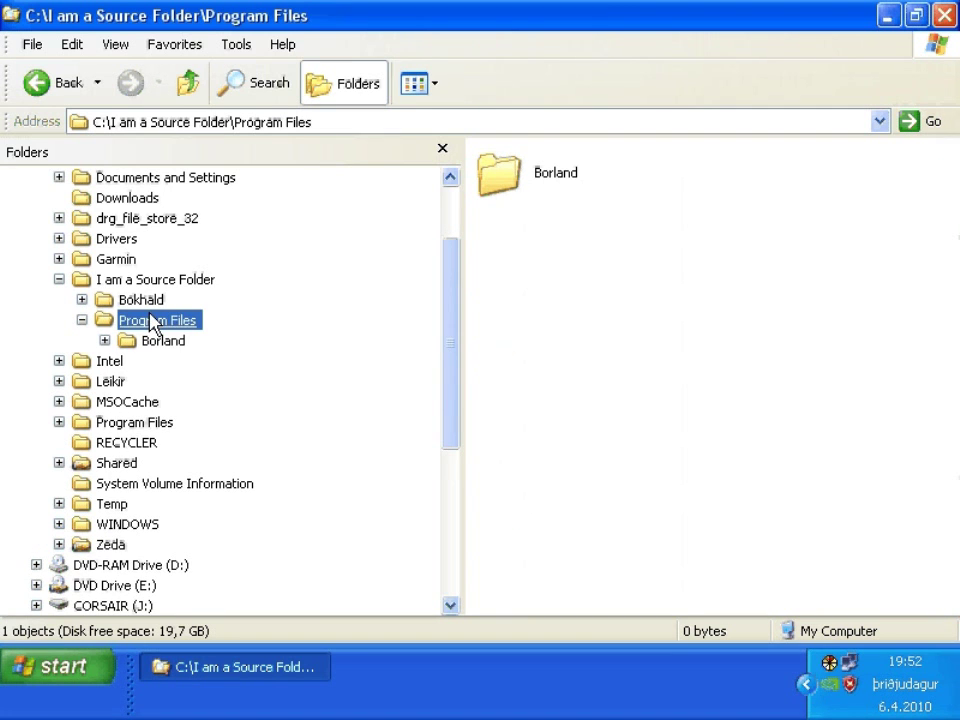
left_click(153, 342)
left_click(190, 361)
left_click(210, 382)
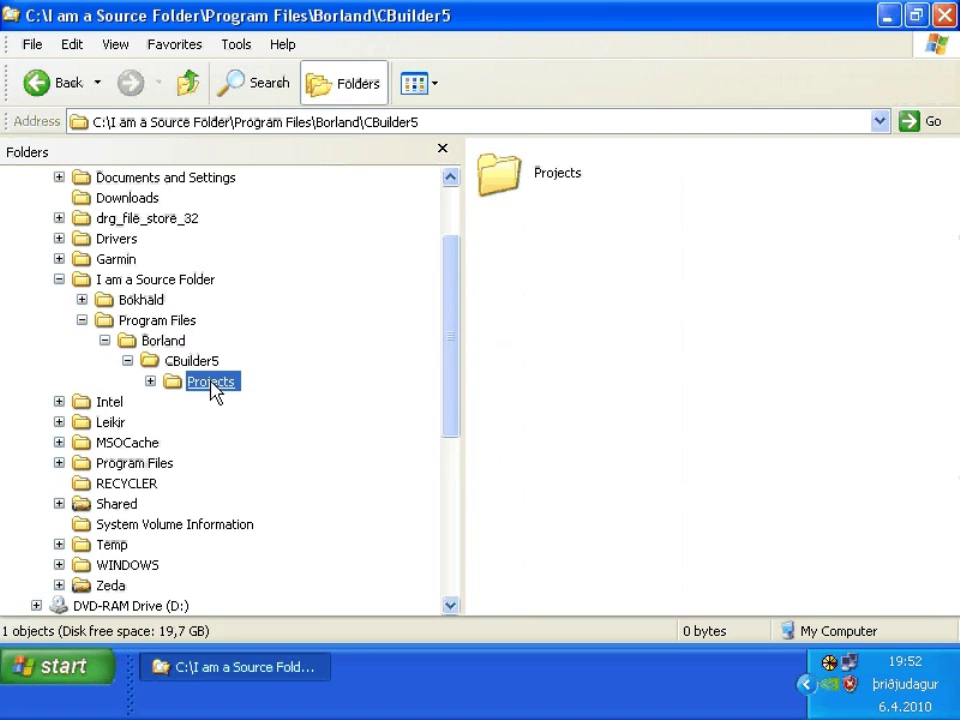
left_click(244, 402)
left_click(258, 423)
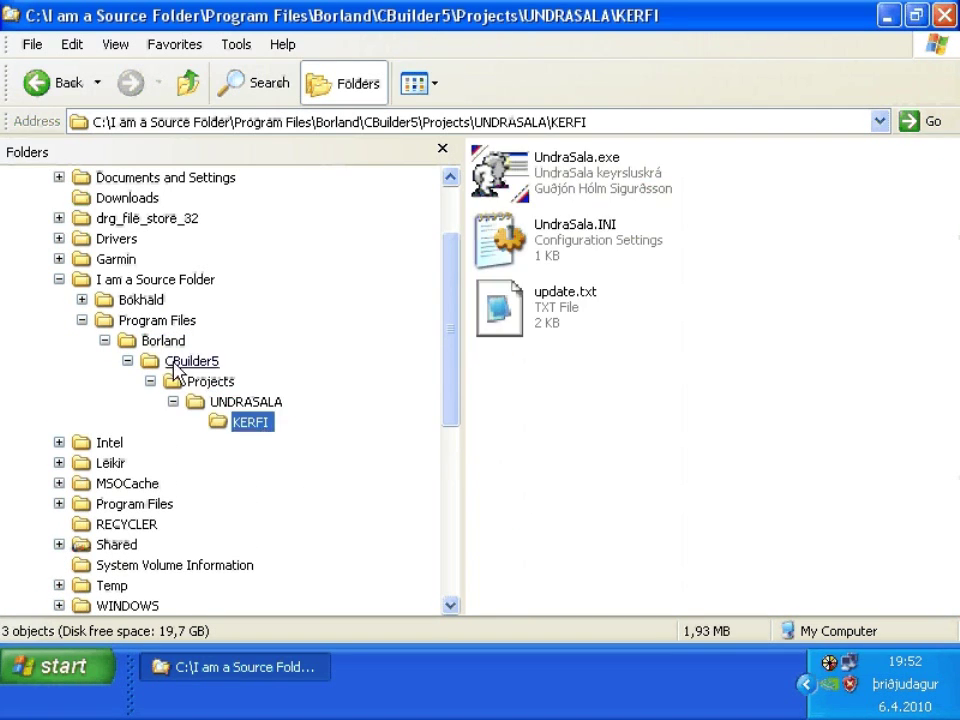
left_click(59, 279)
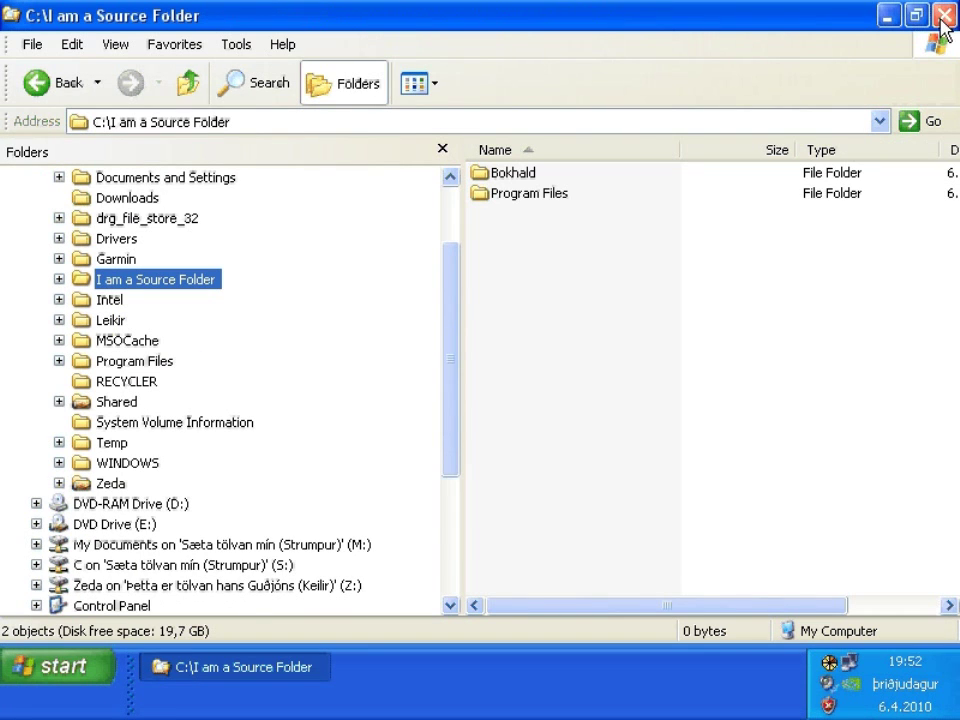
Step: Close the source folder Explorer window and cancel the CORSAIR (J:) AutoPlay prompt
left_click(944, 15)
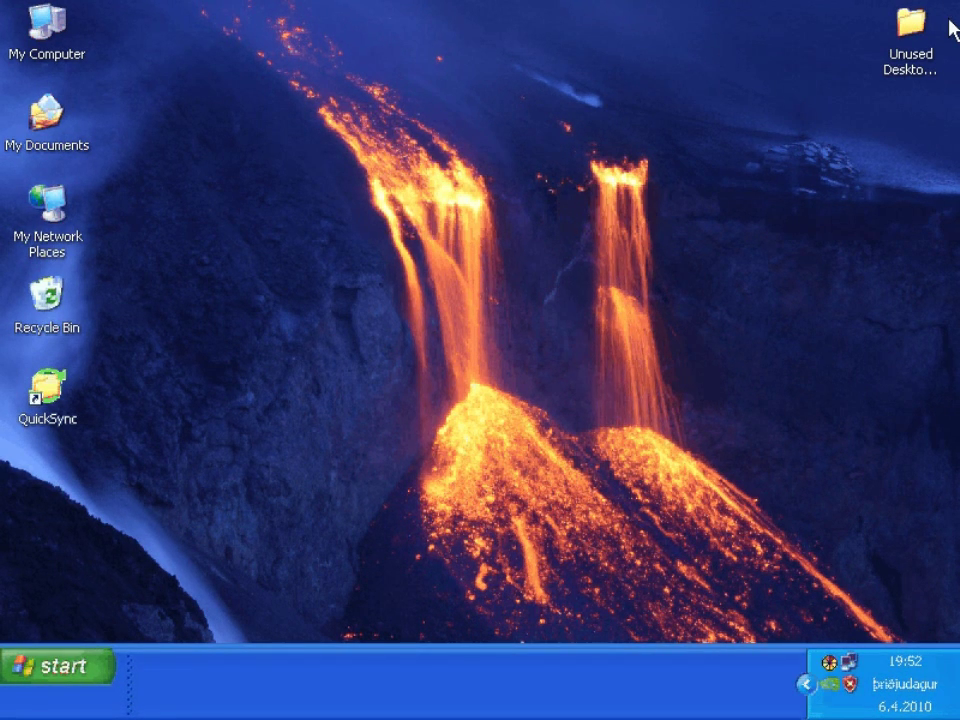
scroll(621, 426, "down", 6)
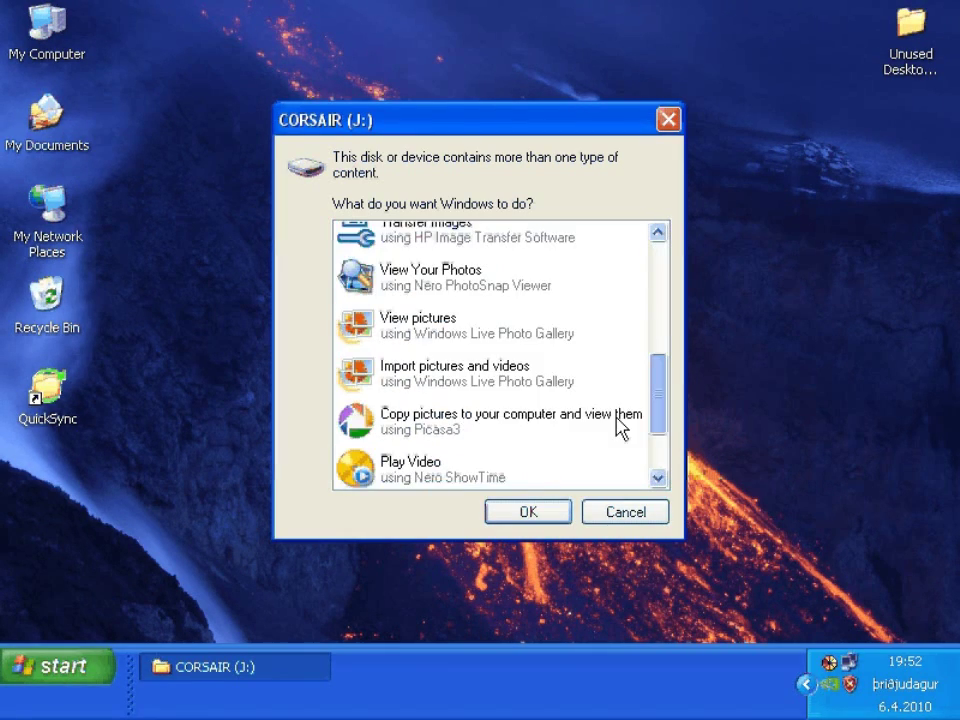
left_click(624, 519)
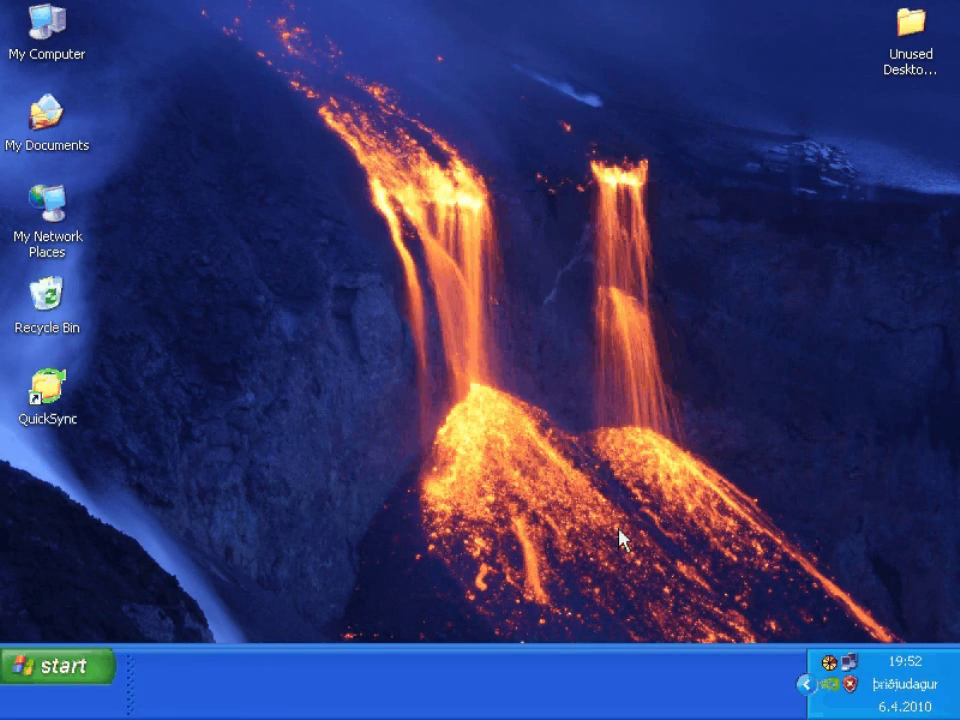
Step: Launch QuickSync and use Copy and Run to copy it onto the J: drive
double_click(56, 398)
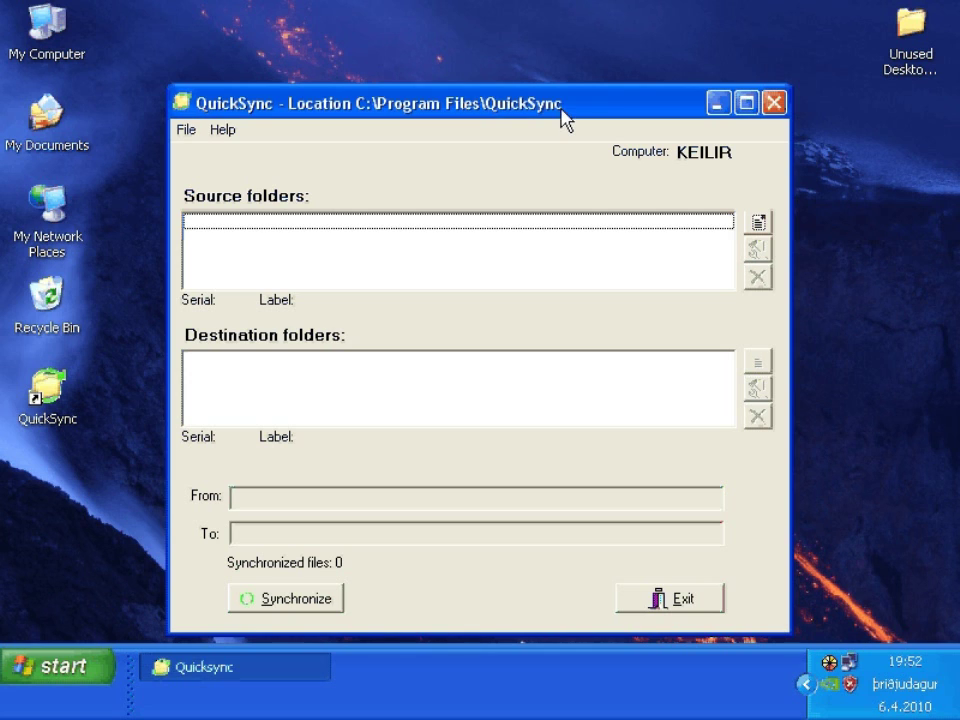
left_click(188, 136)
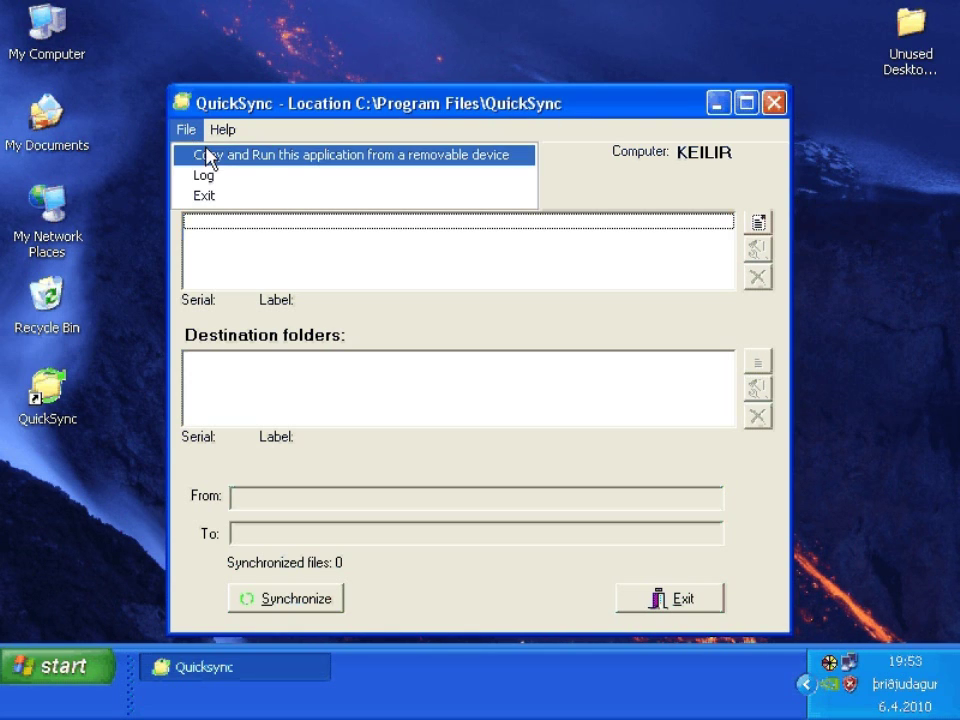
left_click(323, 159)
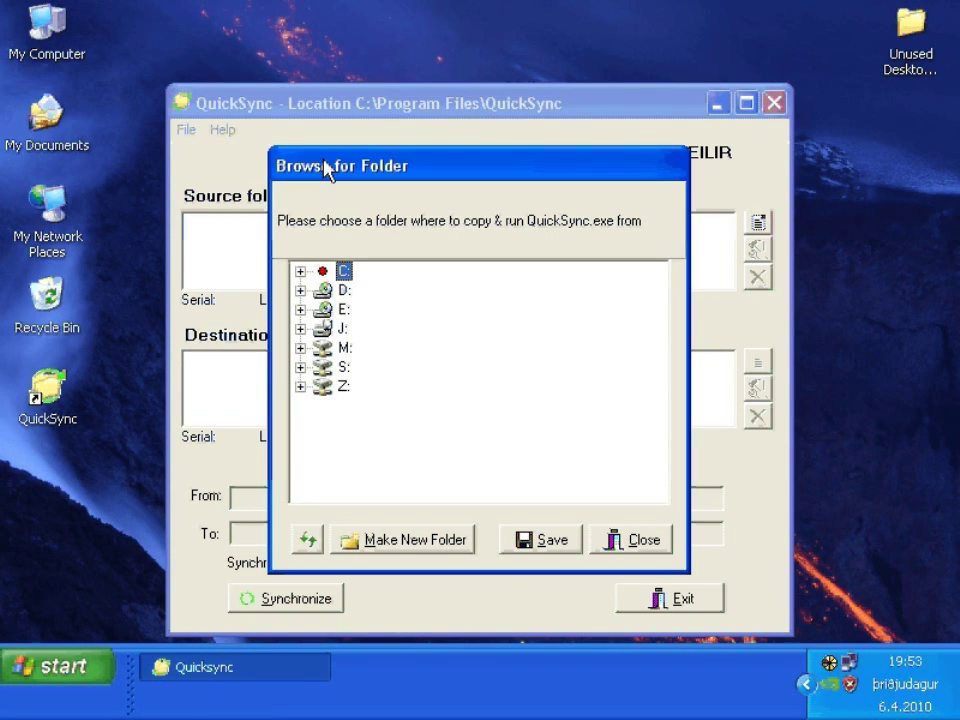
left_click(300, 328)
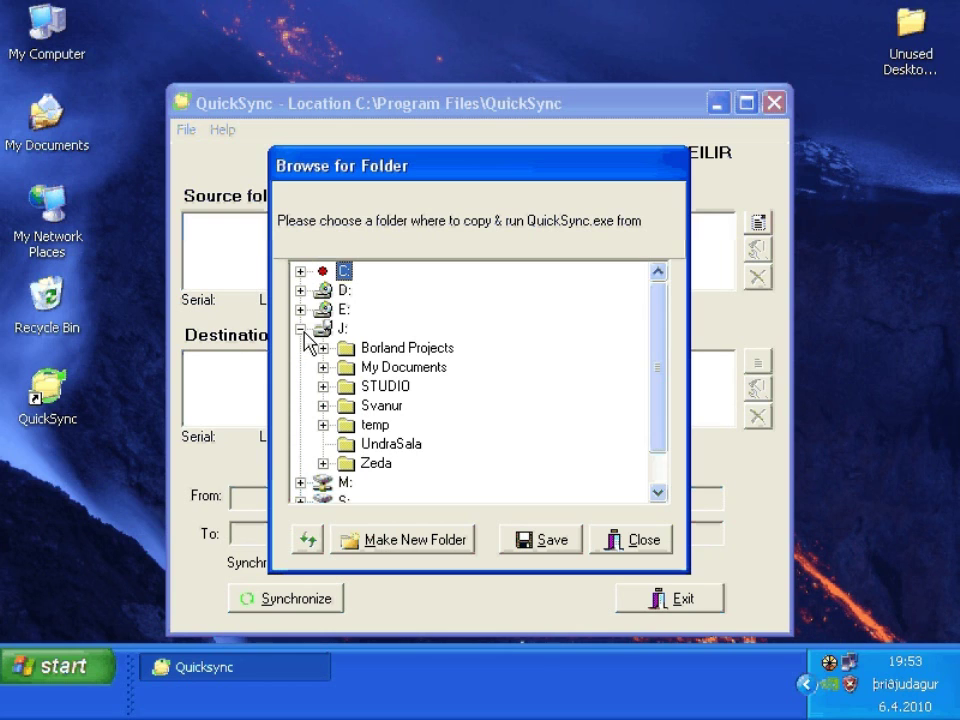
left_click(340, 330)
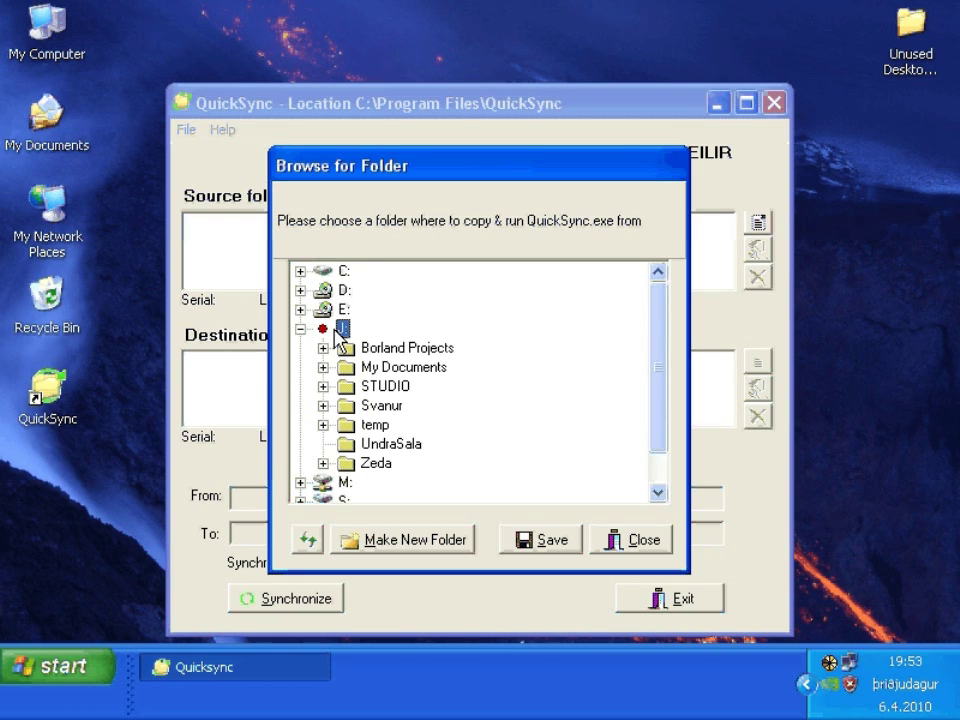
right_click(340, 332)
key("Escape")
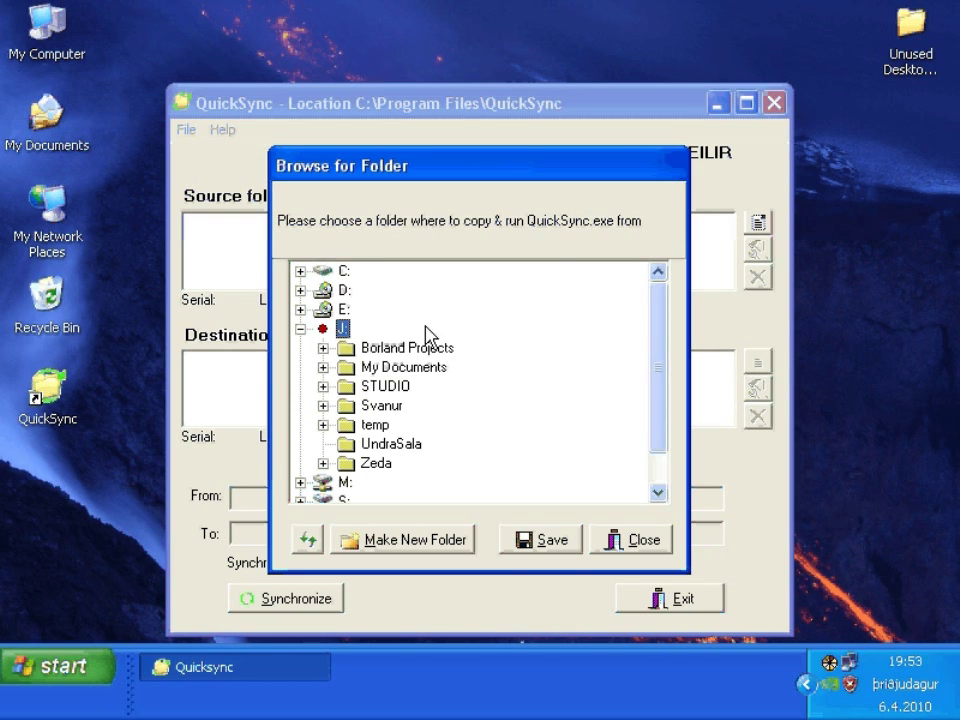
left_click(562, 543)
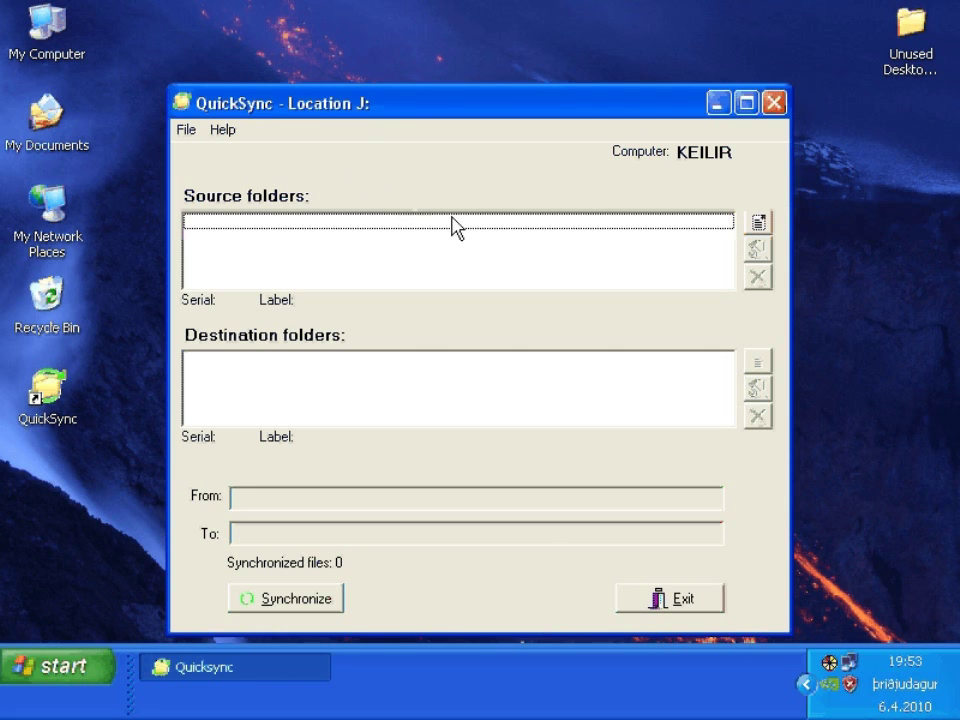
Step: Add C:\I am a Source Folder as a source, keeping Include subfolders checked
left_click(759, 224)
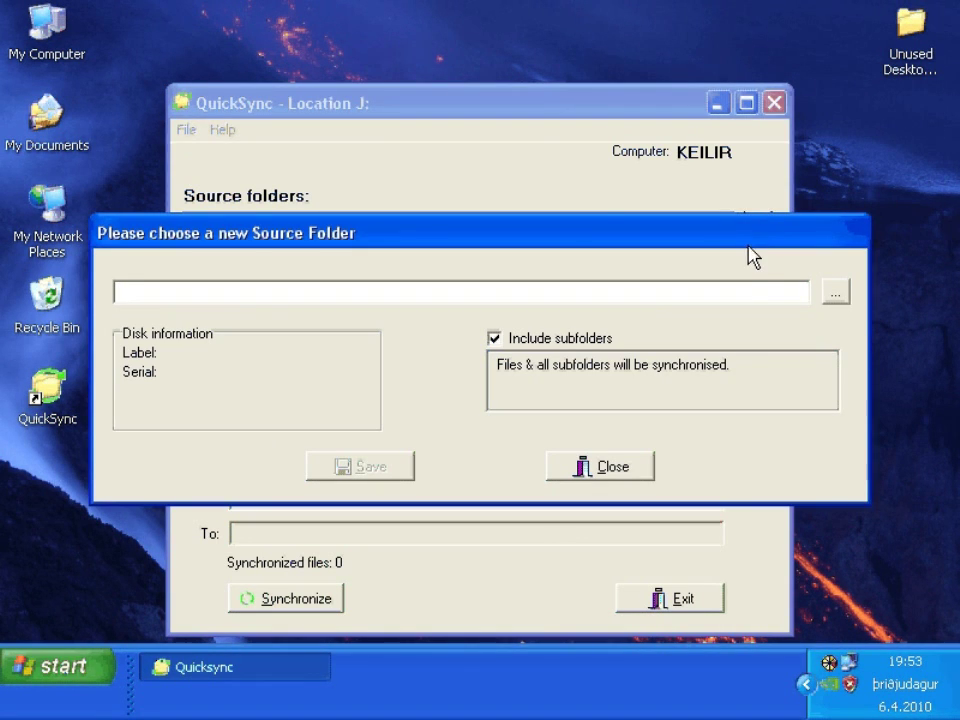
left_click(838, 293)
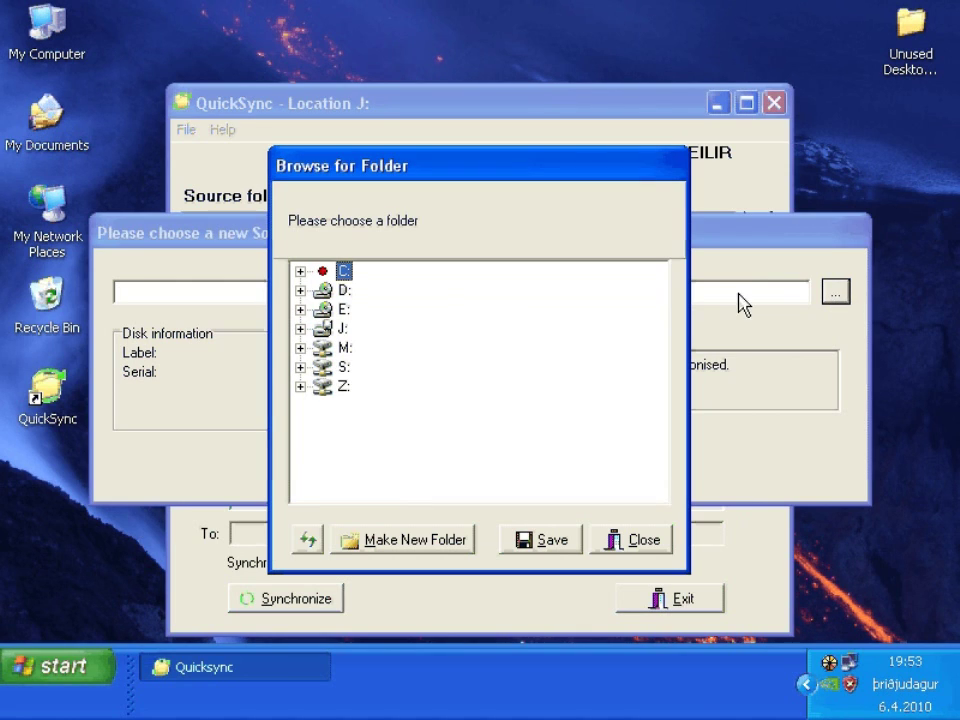
left_click(300, 271)
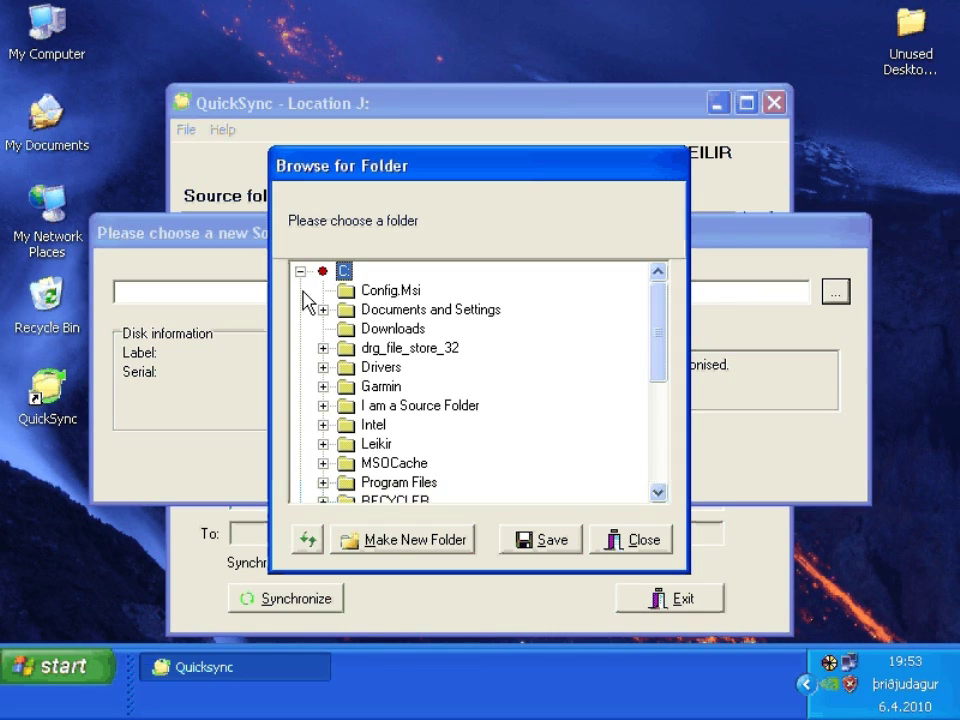
left_click(409, 406)
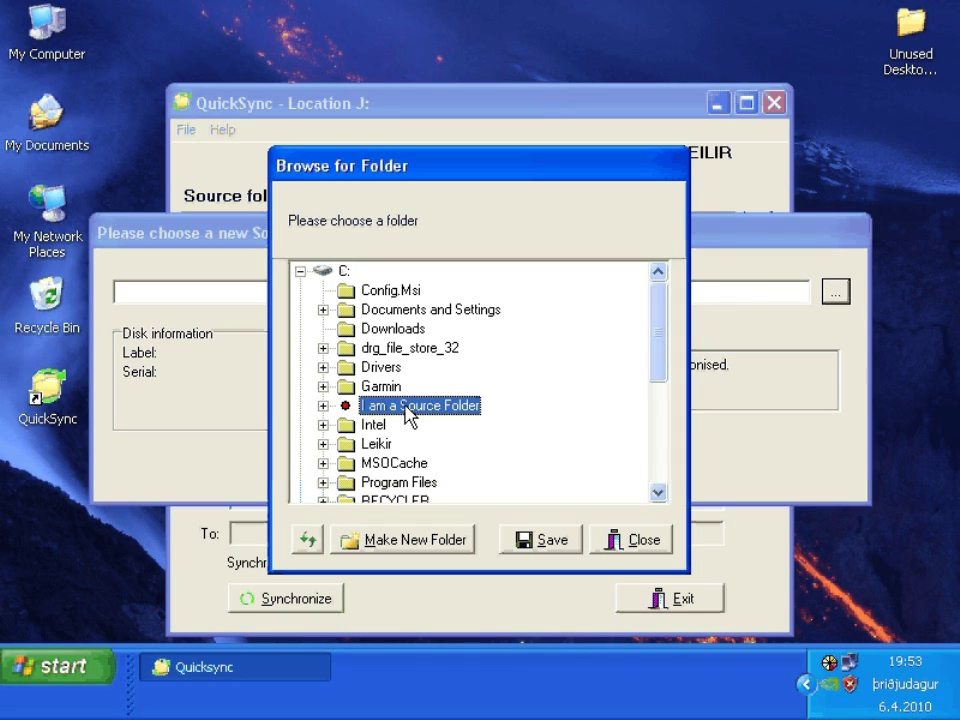
left_click(548, 540)
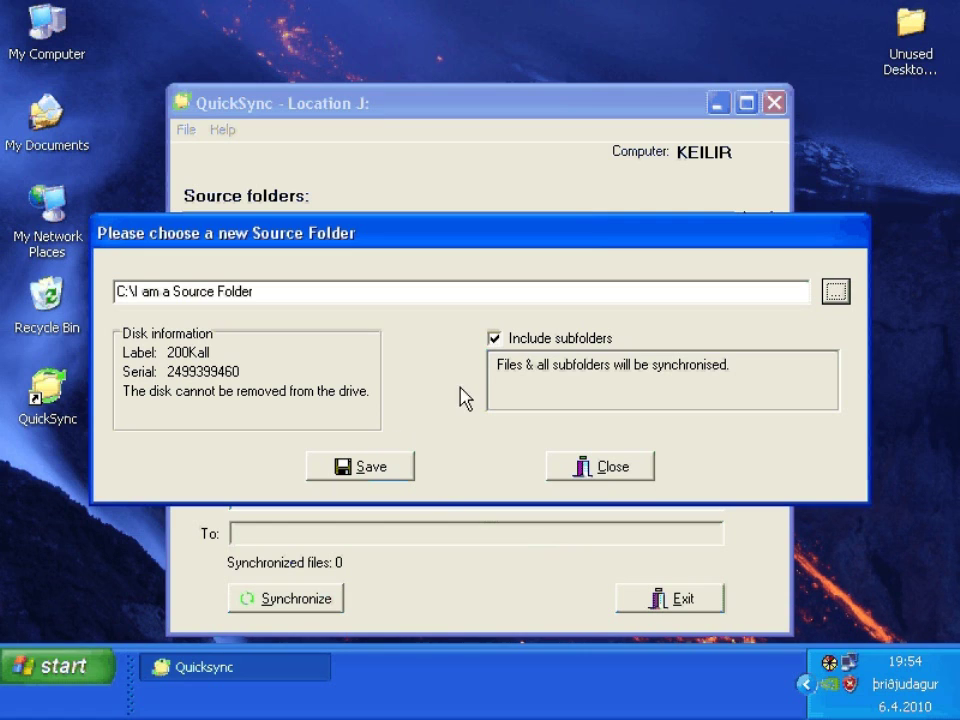
left_click(495, 339)
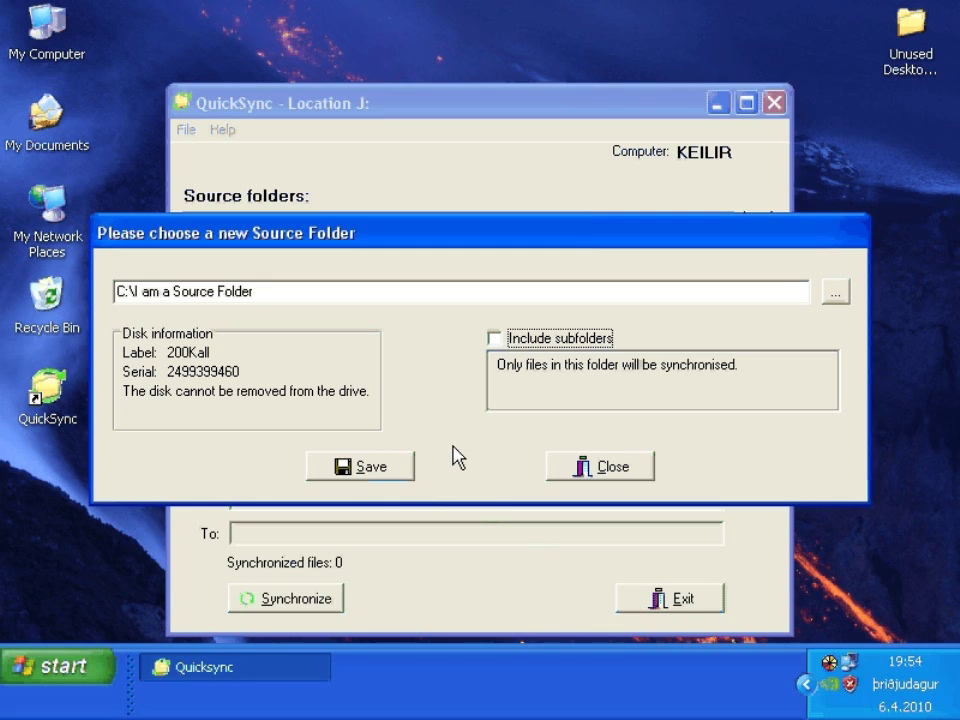
left_click(495, 339)
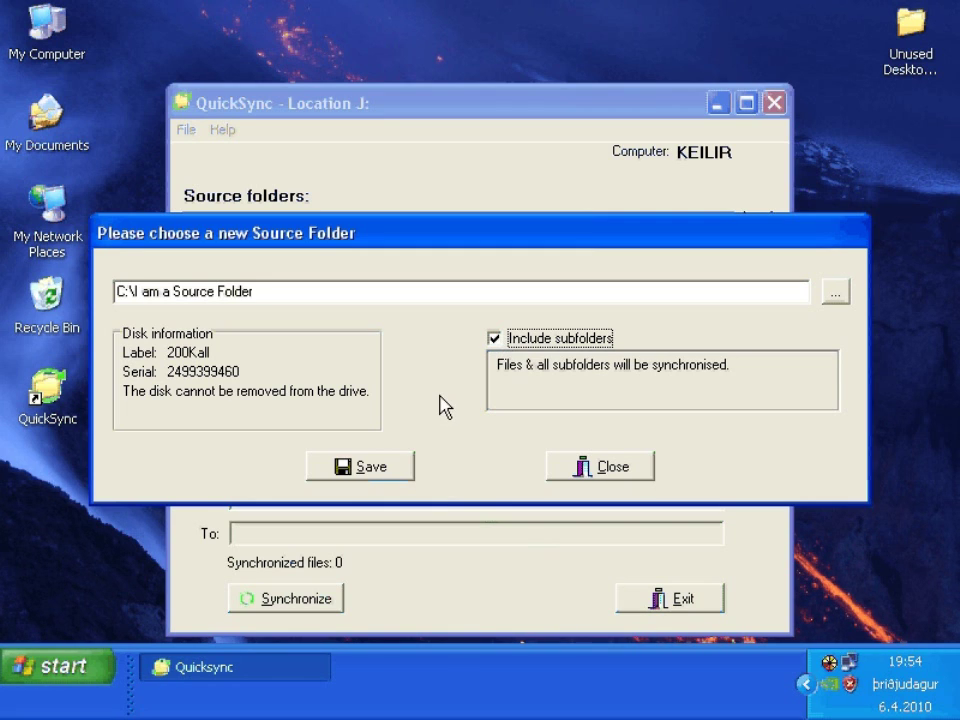
left_click(362, 468)
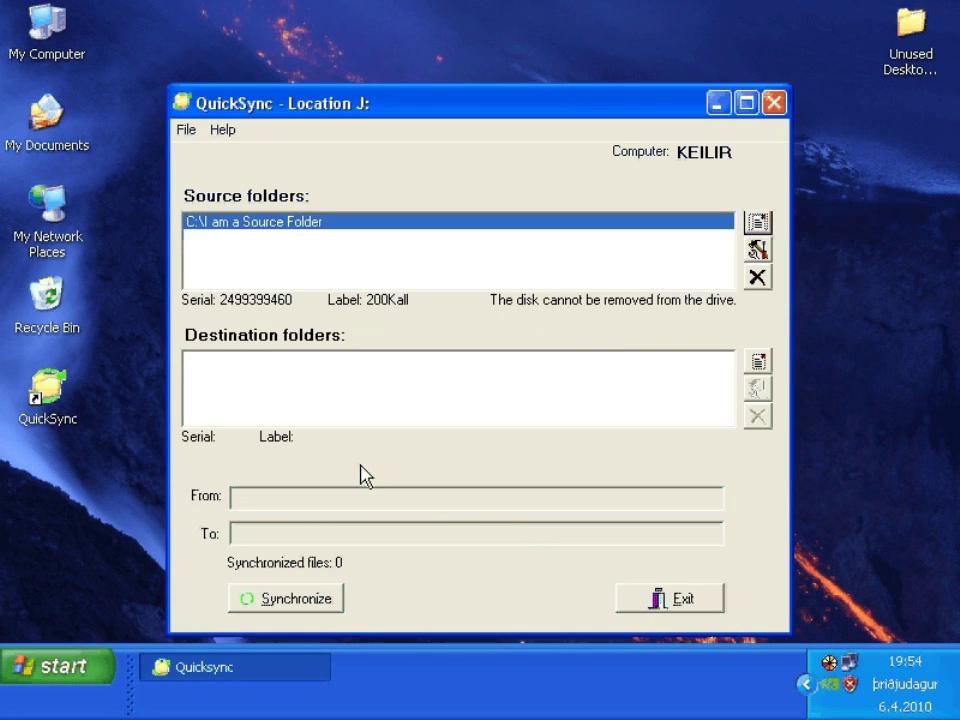
left_click(387, 399)
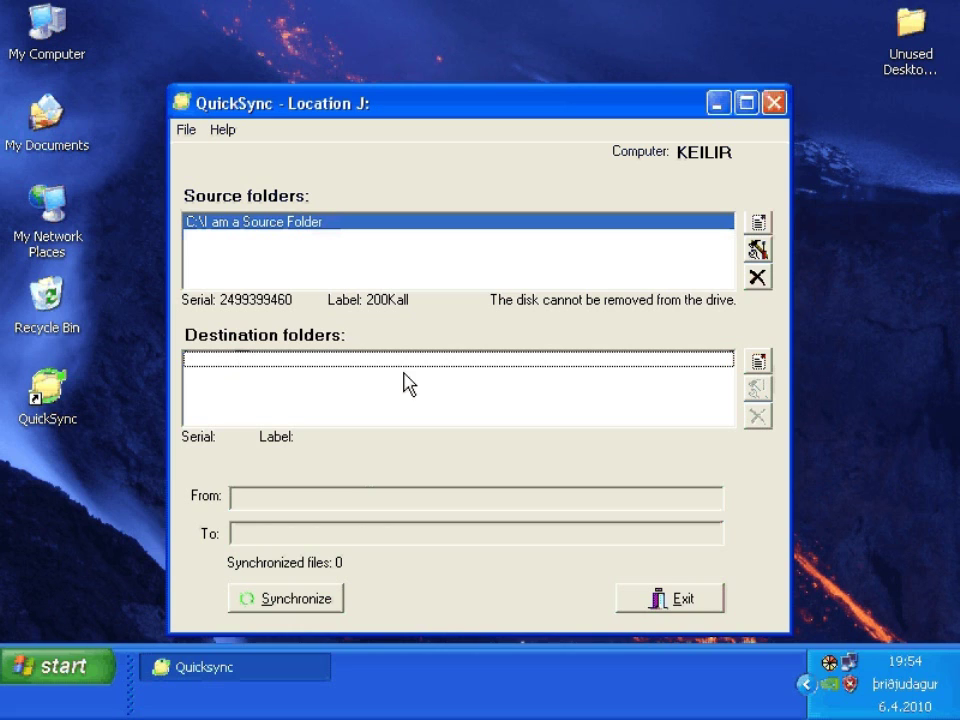
Step: Create a new folder 'I am a Destination Folder' on J: and choose it as the destination path
left_click(759, 361)
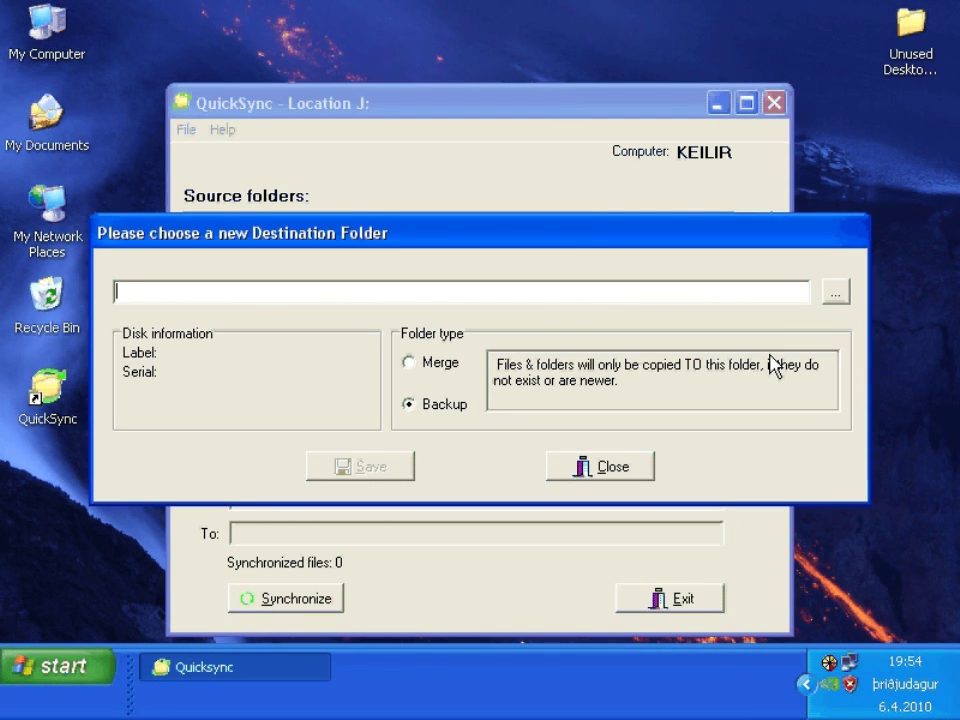
left_click(836, 296)
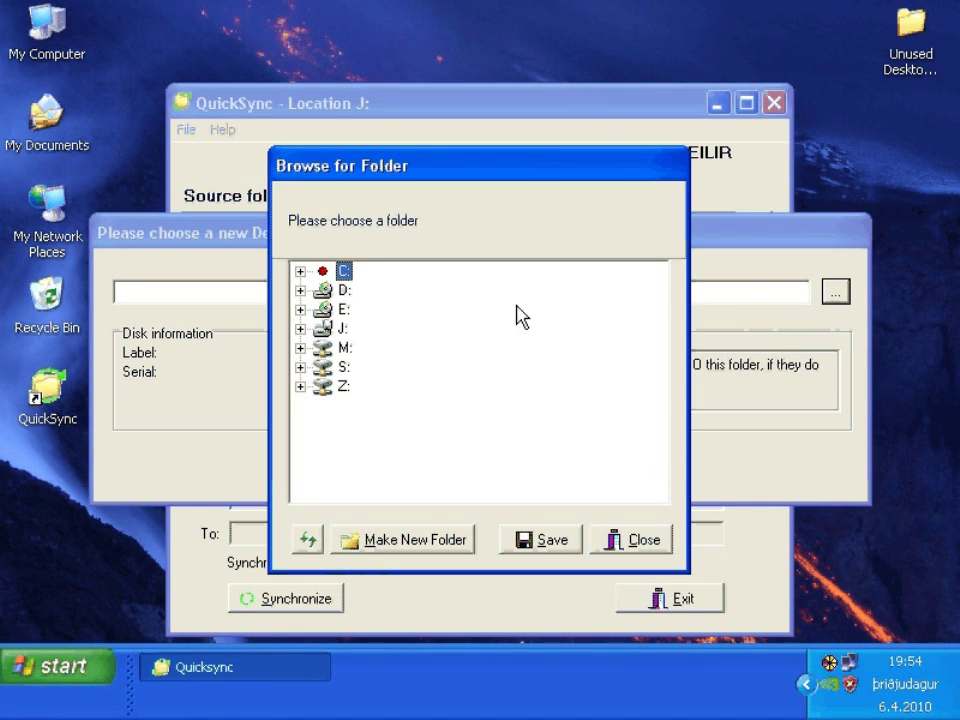
left_click(298, 329)
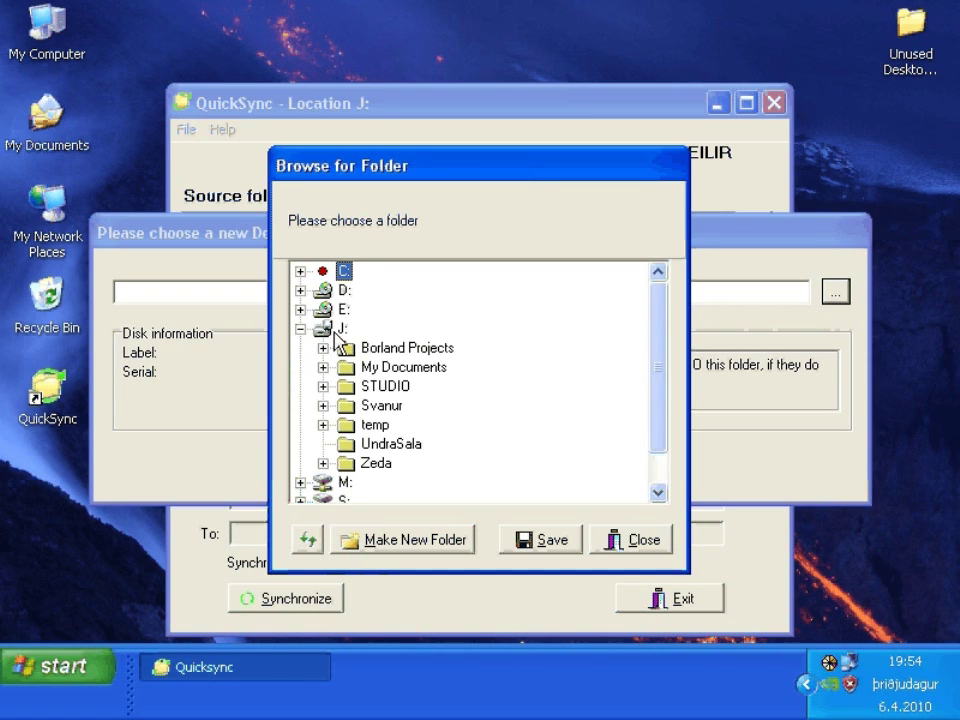
left_click(336, 331)
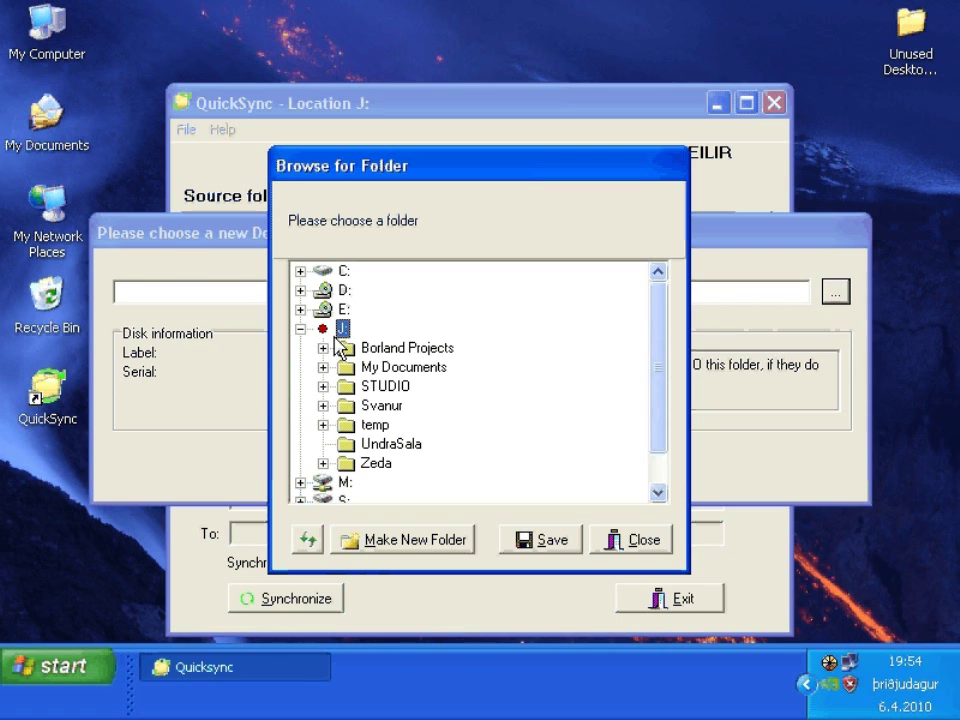
left_click(366, 540)
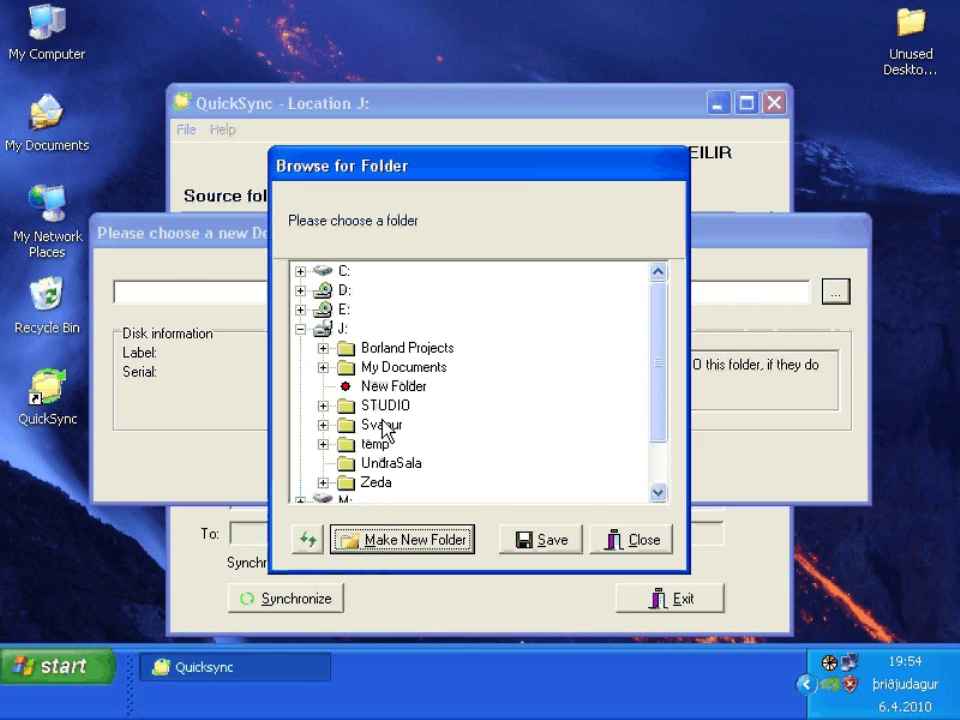
left_click(392, 388)
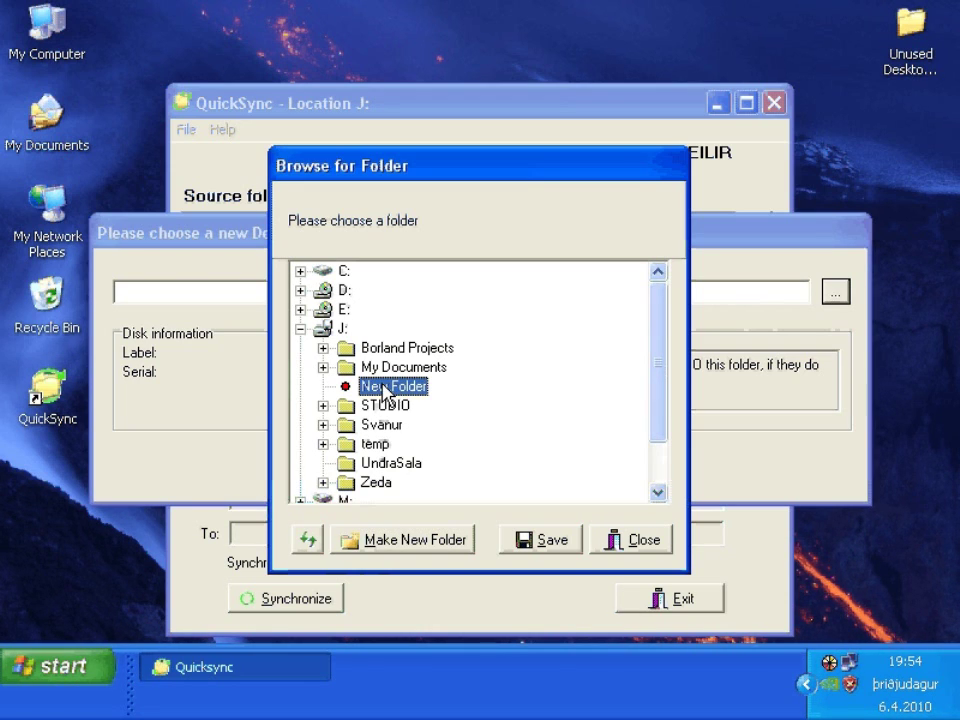
left_click(382, 388)
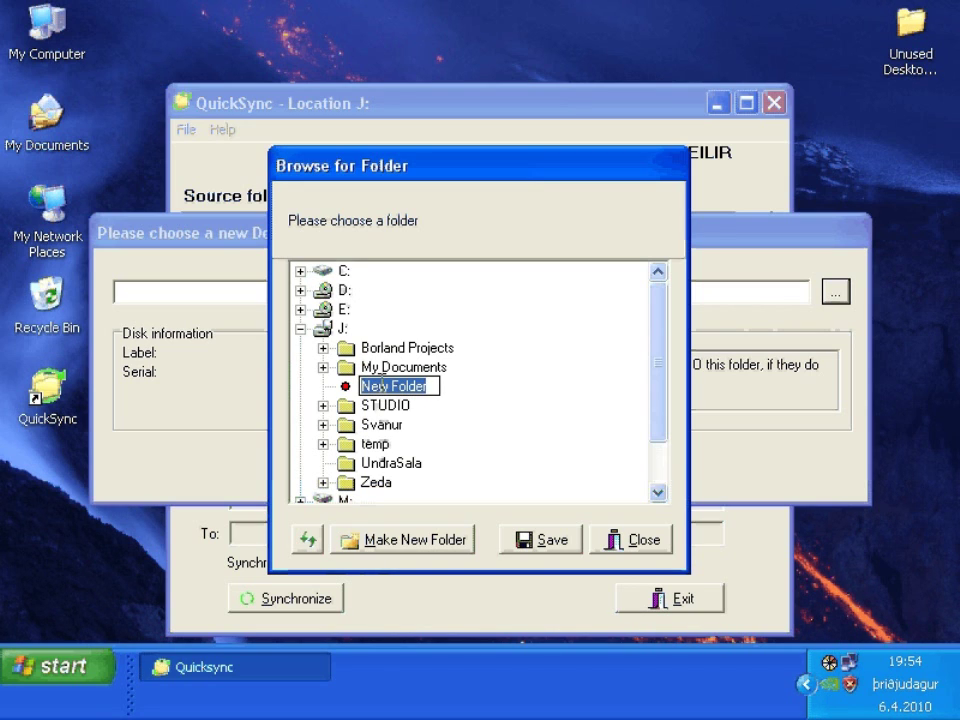
type("I")
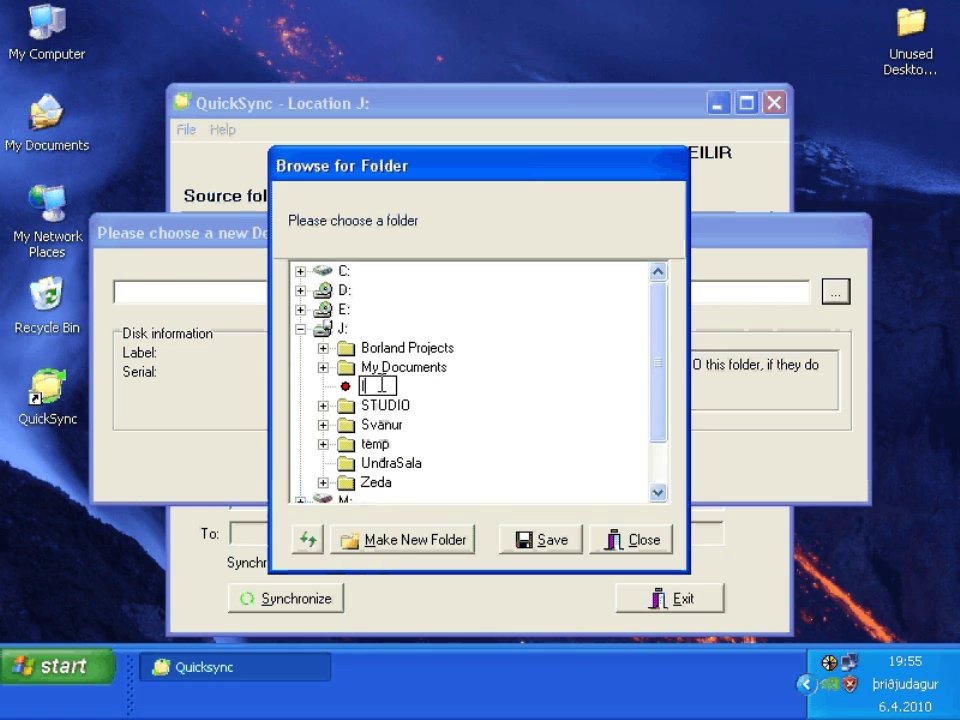
type(" am a D")
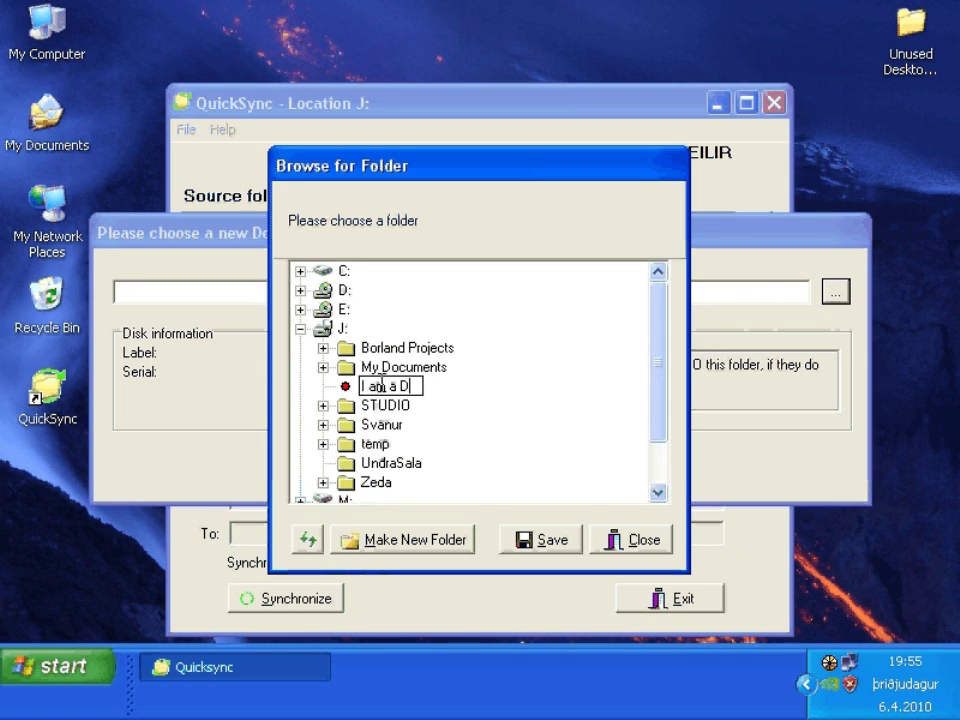
type("estinati")
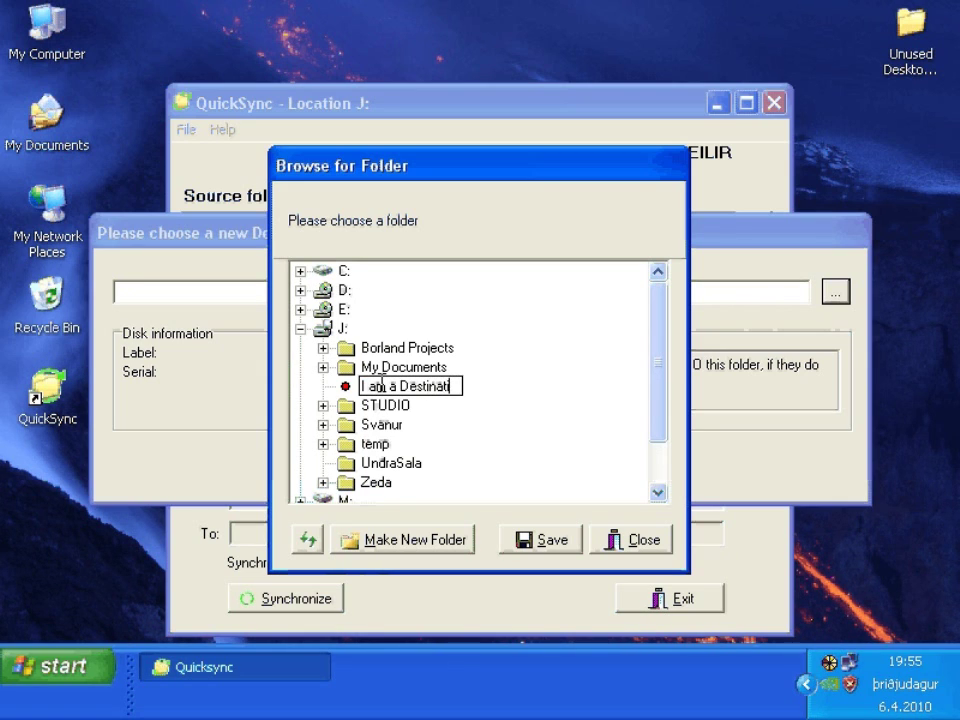
type("on Folder")
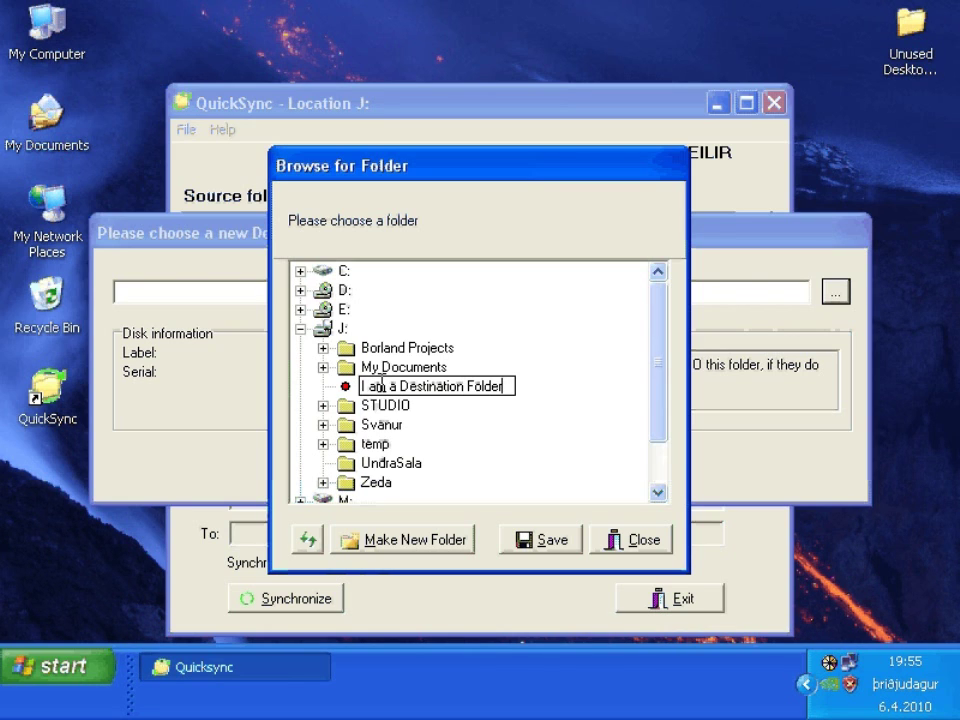
left_click(538, 546)
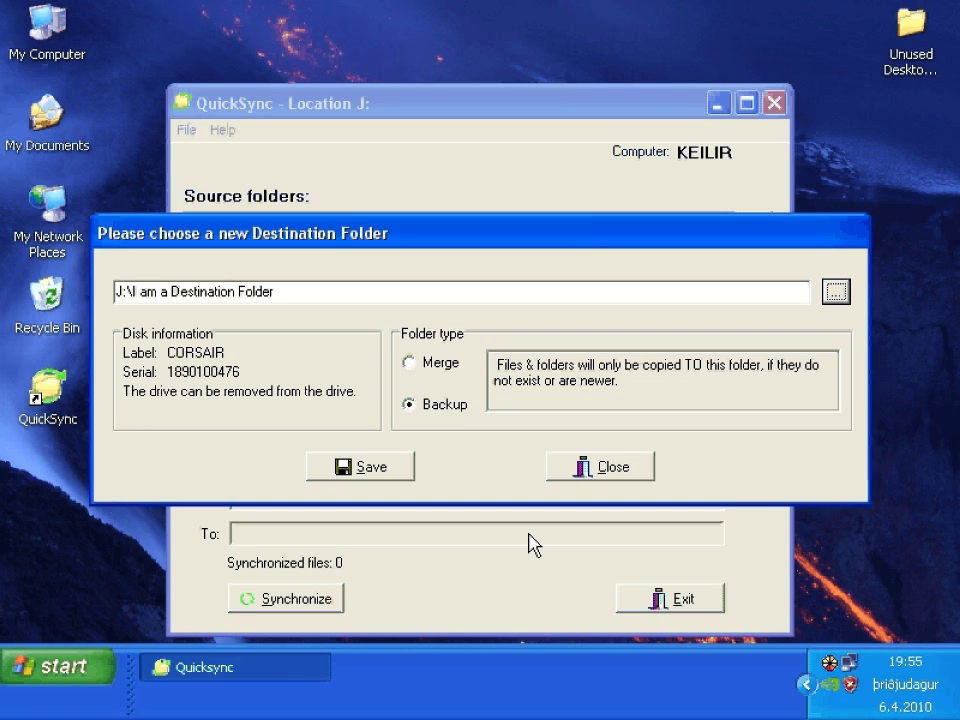
Step: Set the destination to Merge, save it, and narrow the QuickSync window
left_click(443, 364)
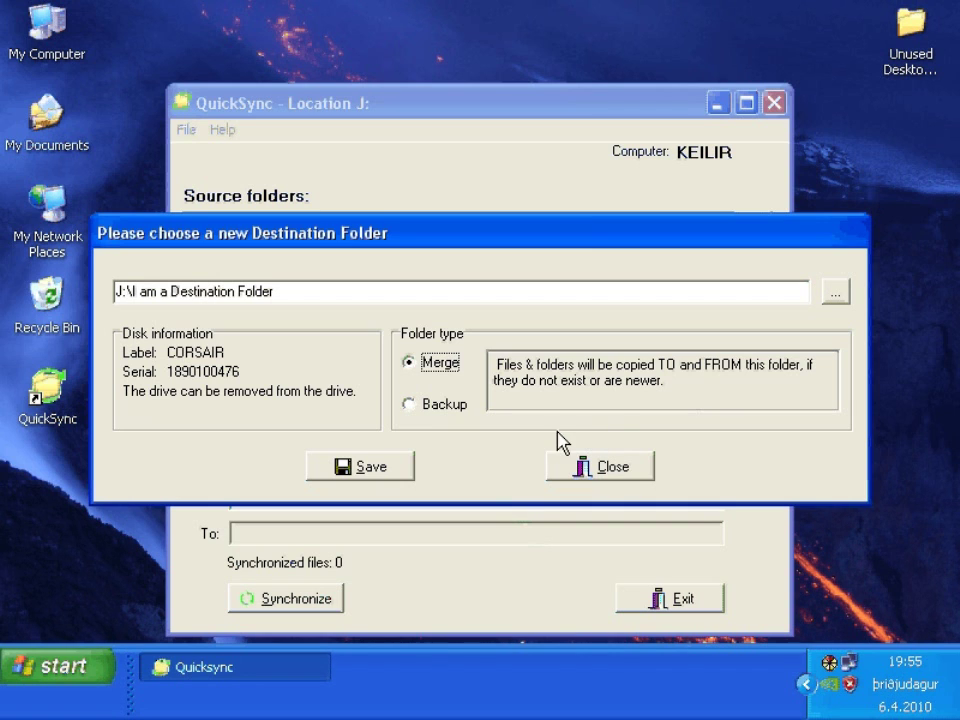
left_click(360, 466)
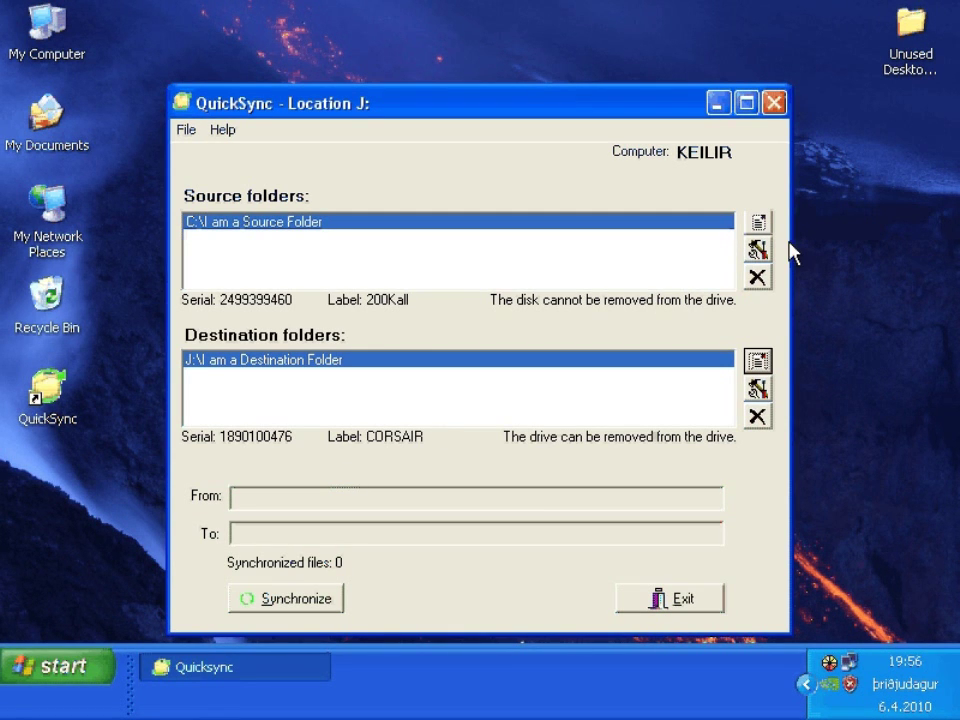
left_click_drag(790, 250, 551, 250)
Step: Open C:\I am a Source Folder in Explorer and check its Bokhald and Program Files folders
left_click_drag(300, 100, 711, 110)
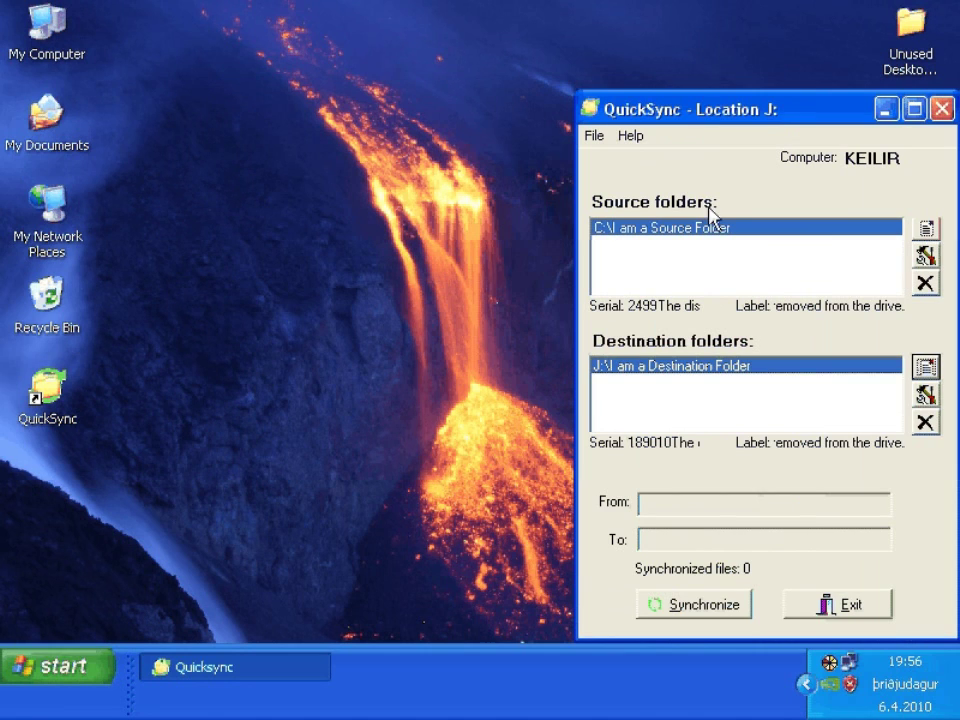
left_click(924, 254)
left_click(838, 294)
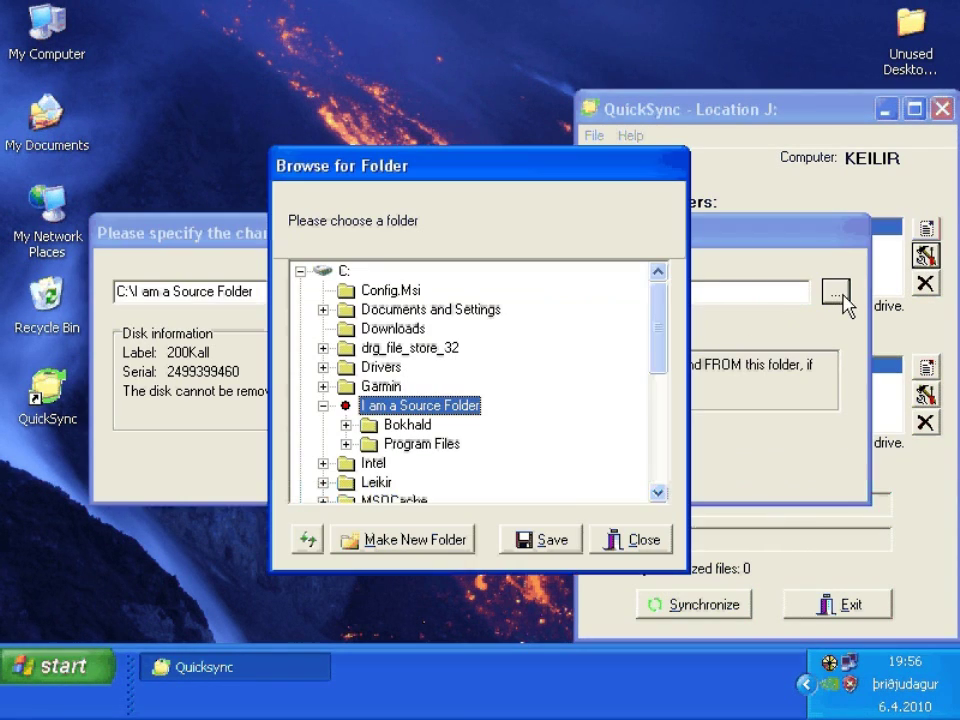
right_click(449, 410)
left_click(486, 421)
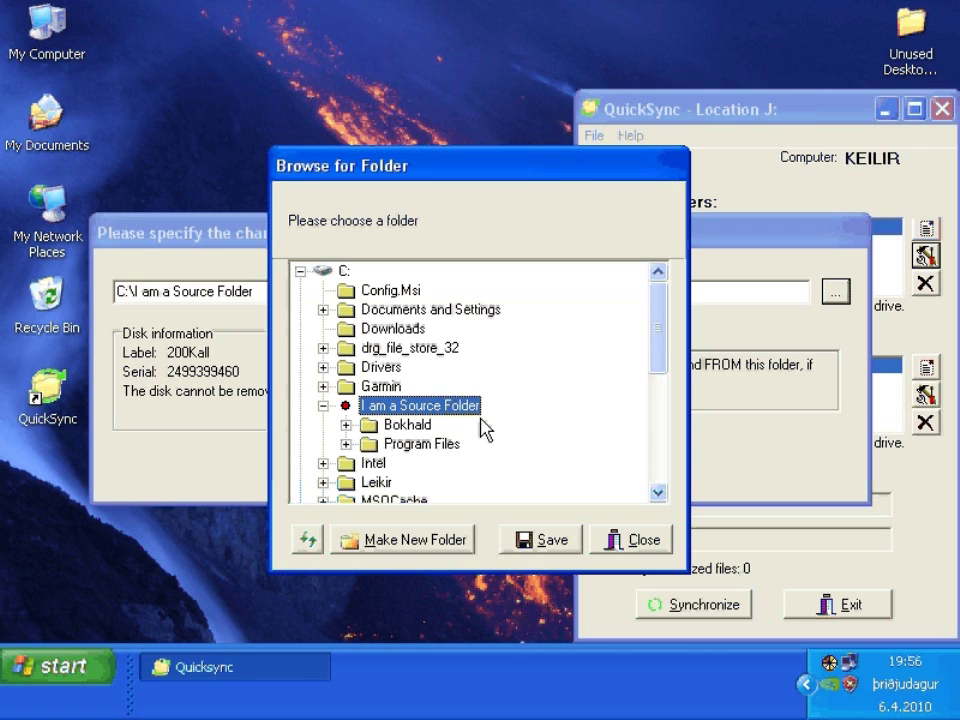
left_click(138, 401)
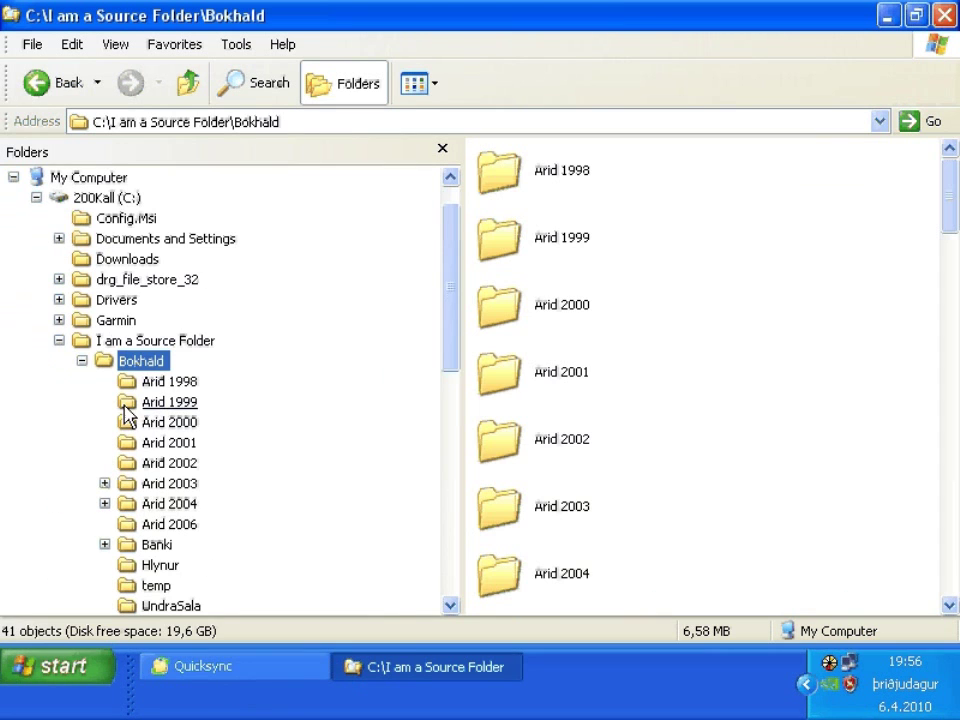
left_click(82, 361)
left_click(112, 381)
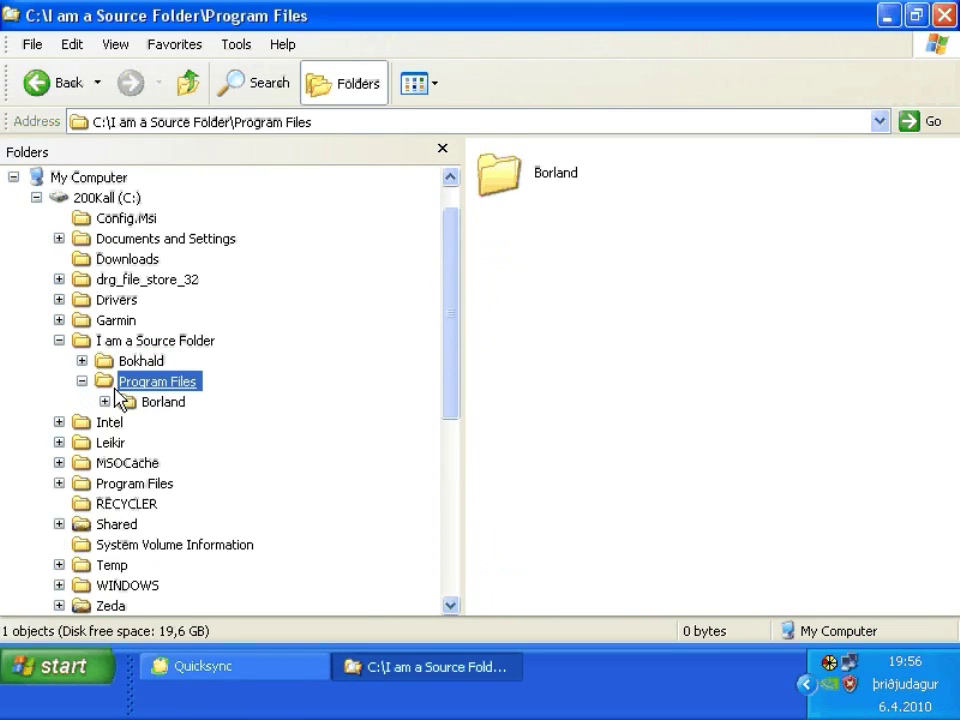
left_click(108, 343)
left_click(82, 381)
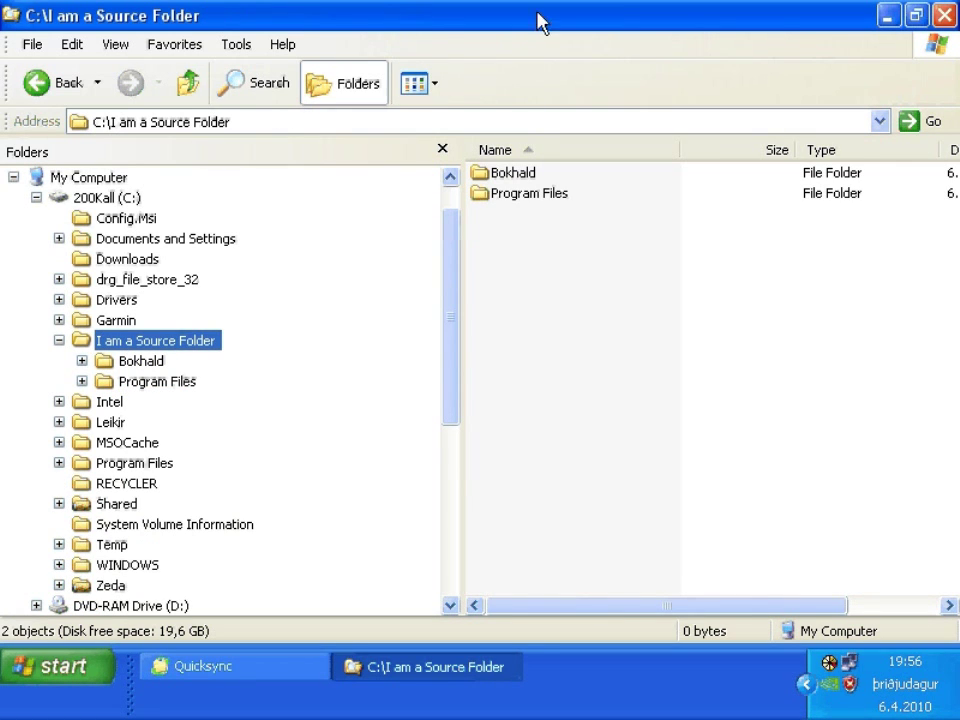
Step: Resize Explorer beside QuickSync, show the empty J:\I am a Destination Folder, and close the source settings unchanged
left_click(916, 16)
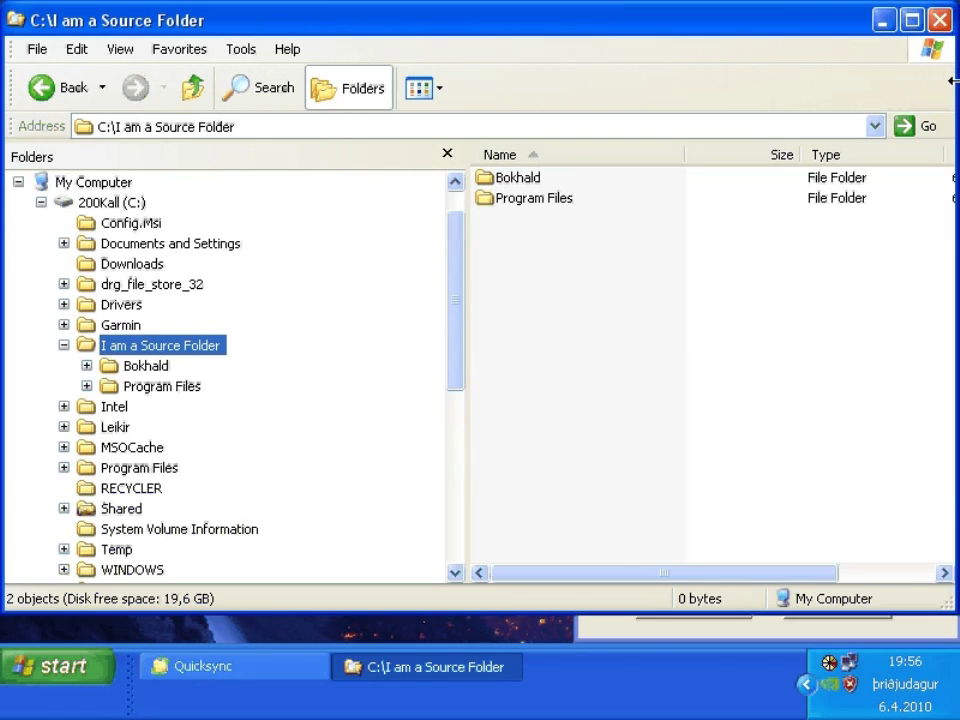
left_click_drag(952, 80, 457, 122)
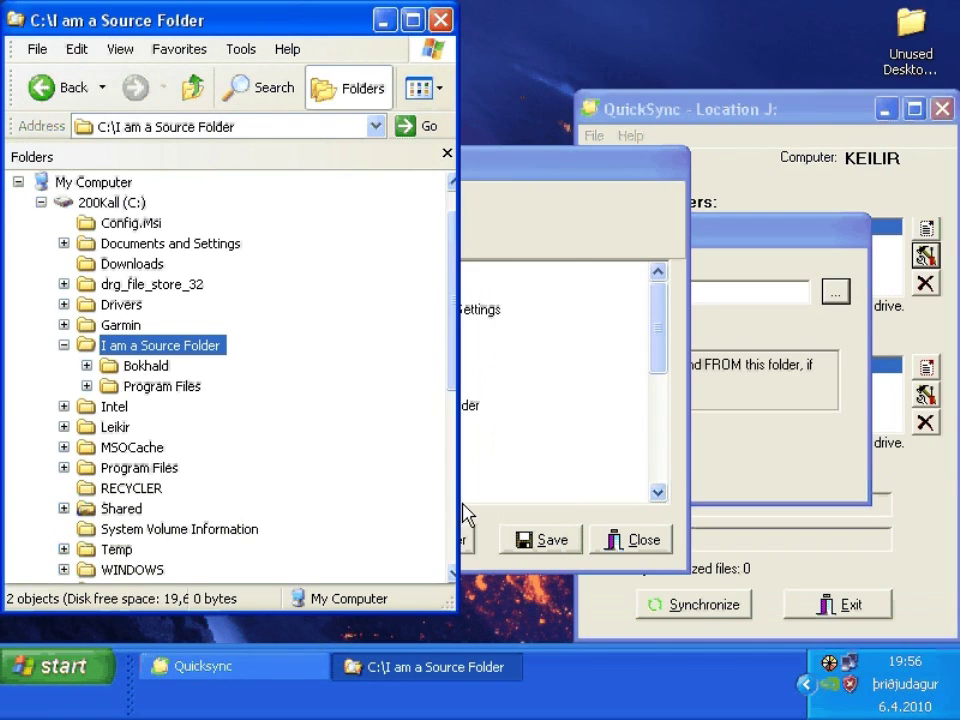
left_click_drag(457, 503, 712, 500)
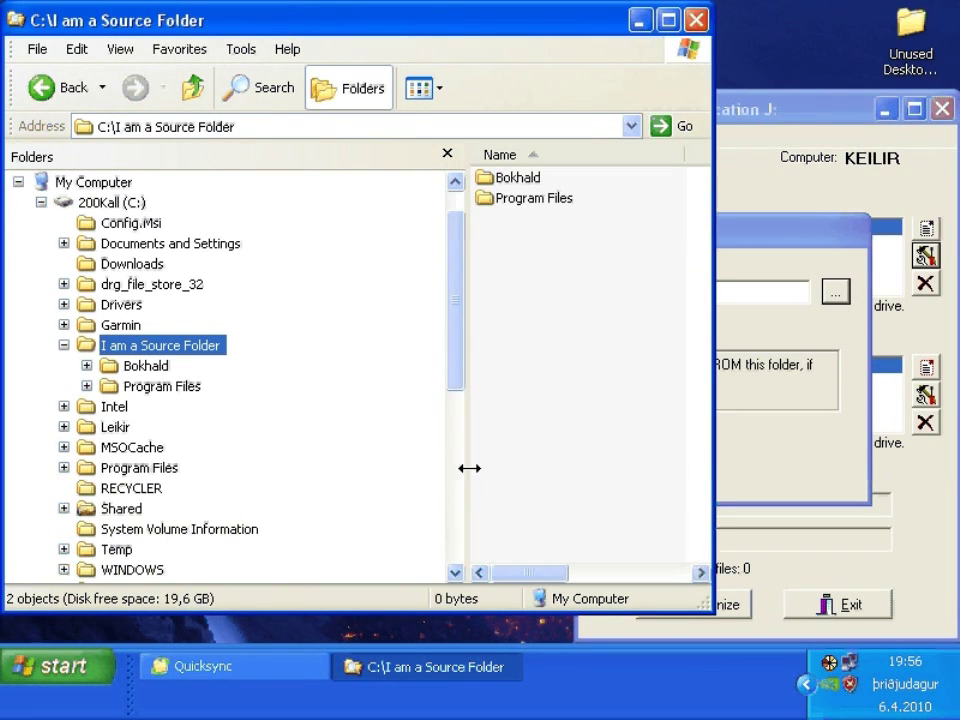
left_click_drag(469, 468, 199, 486)
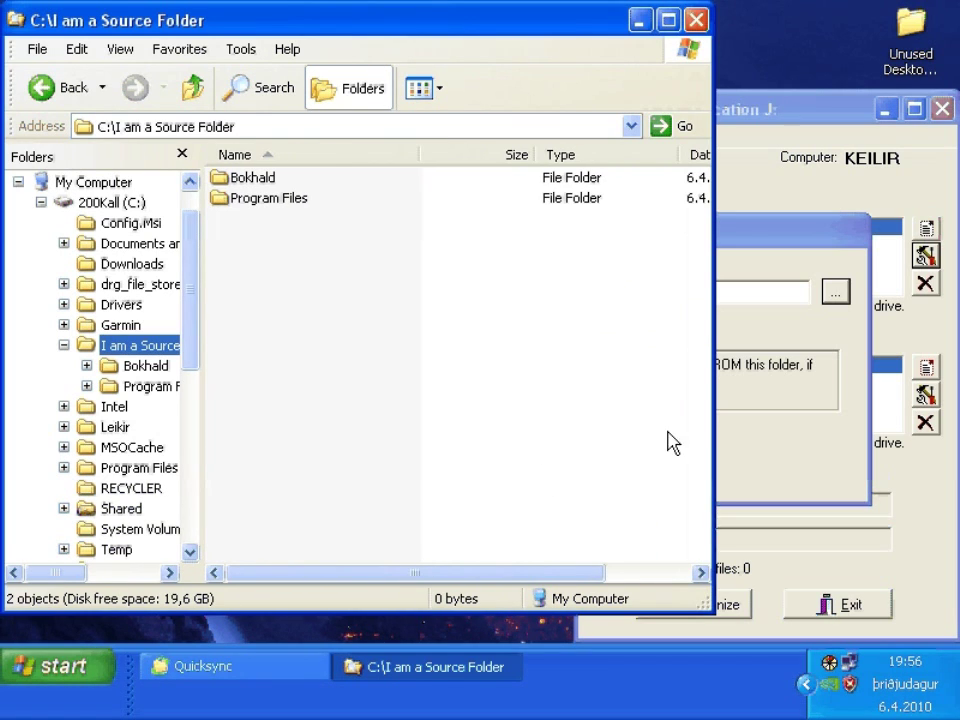
left_click_drag(711, 405, 361, 440)
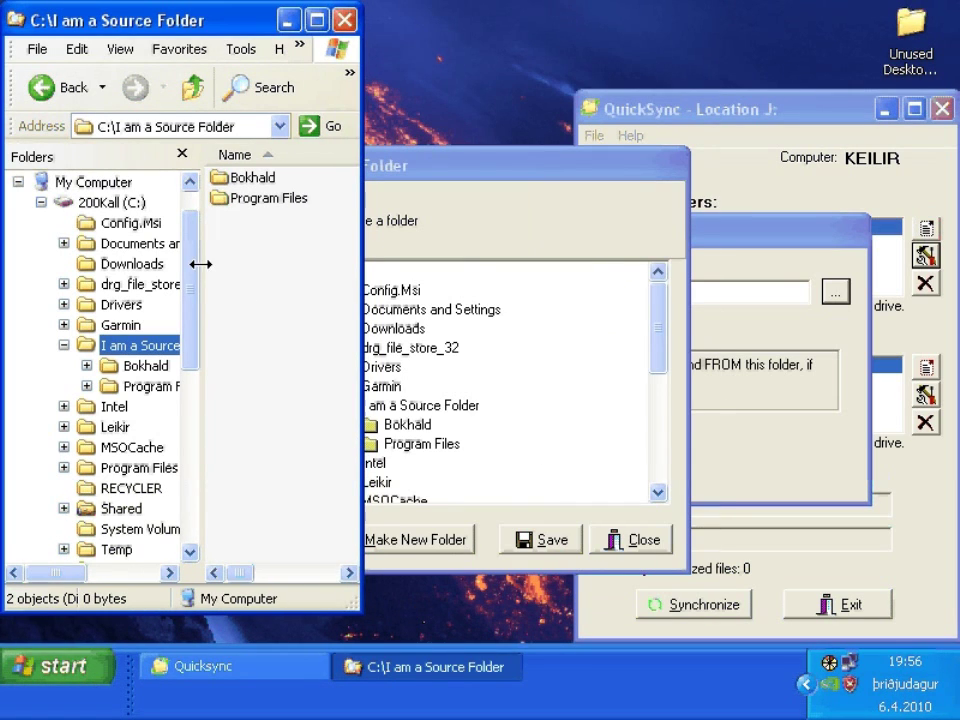
left_click_drag(193, 289, 188, 420)
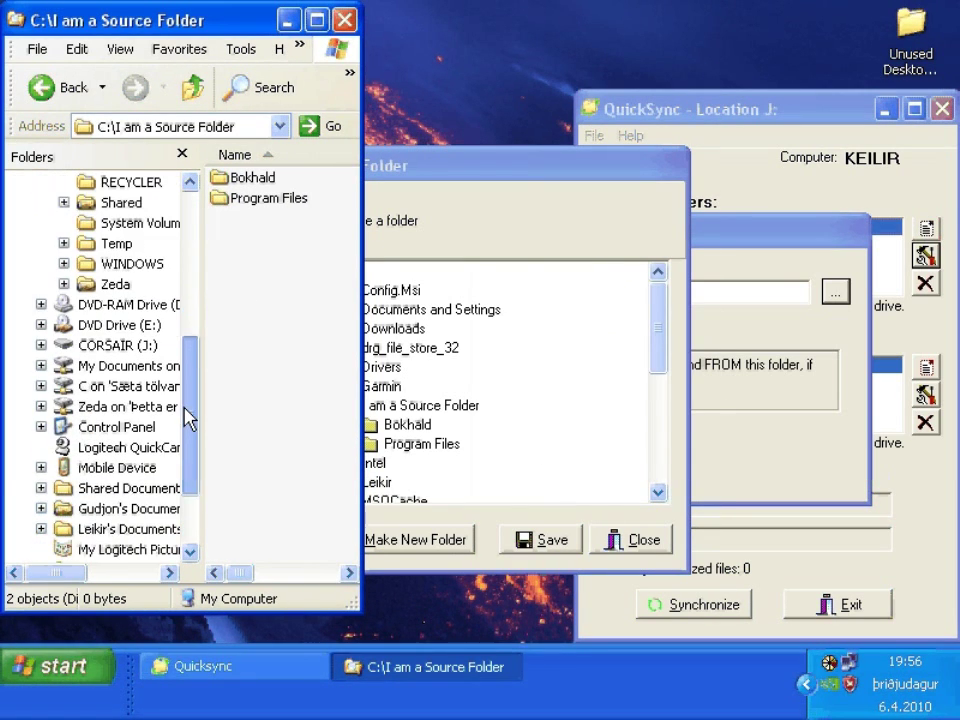
left_click(41, 345)
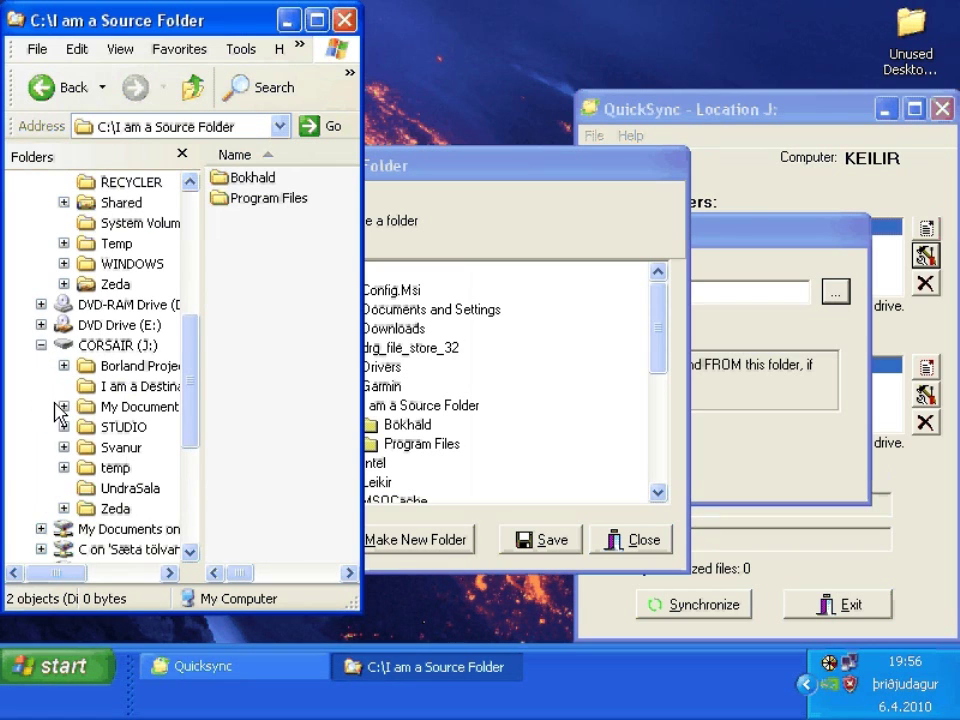
left_click(131, 392)
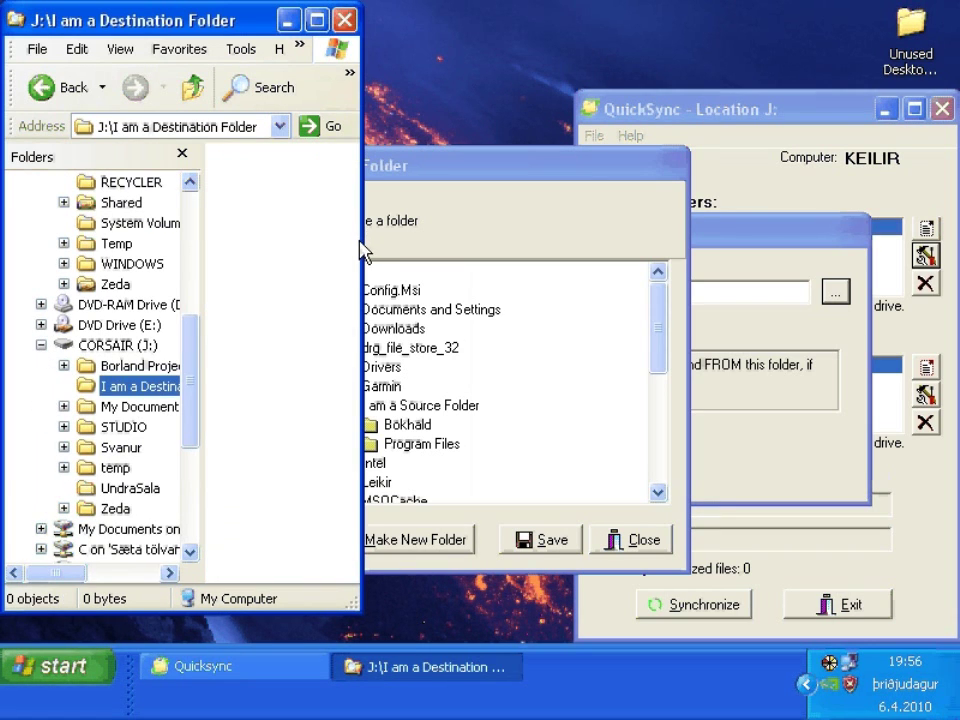
left_click_drag(364, 241, 434, 279)
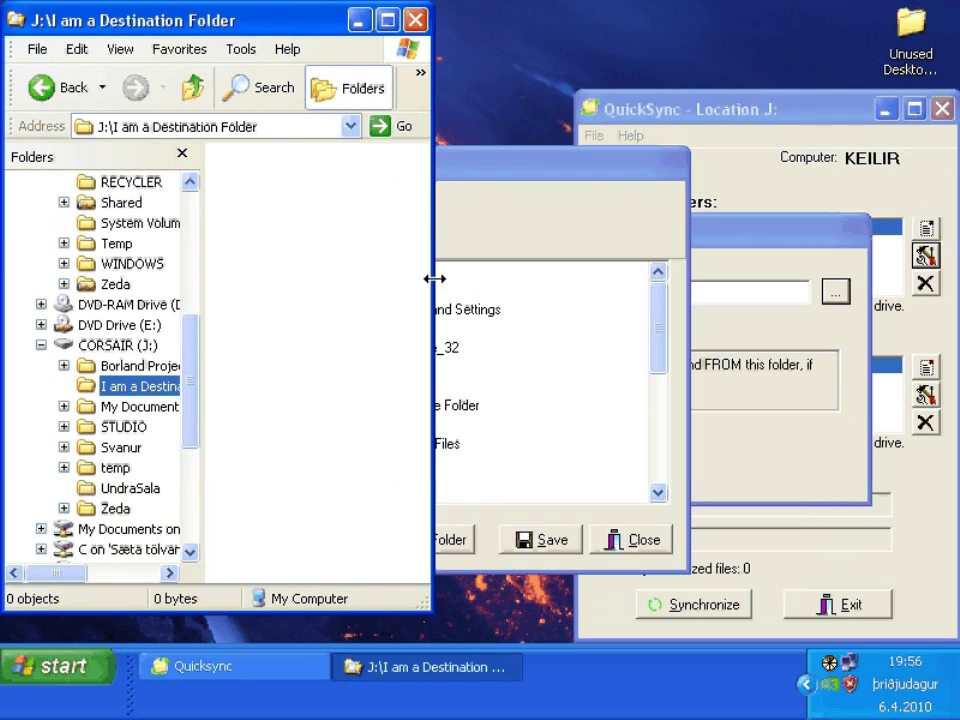
left_click(574, 182)
left_click(634, 540)
Step: Arrange QuickSync and Explorer side by side, widening QuickSync and making Explorer taller
left_click(615, 470)
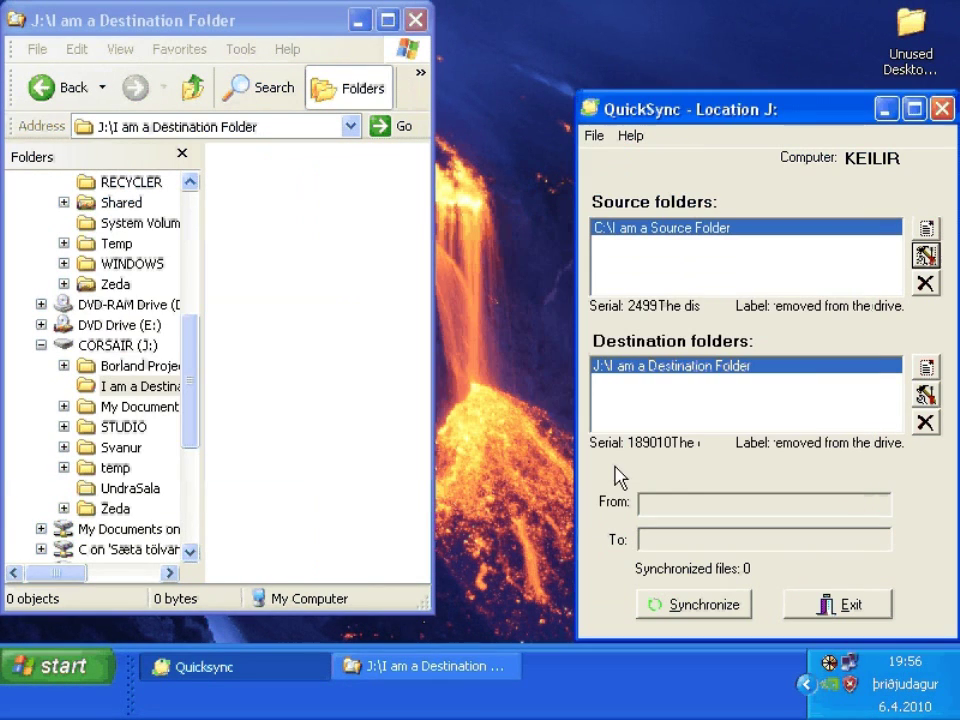
left_click_drag(579, 305, 497, 308)
left_click_drag(431, 332, 503, 332)
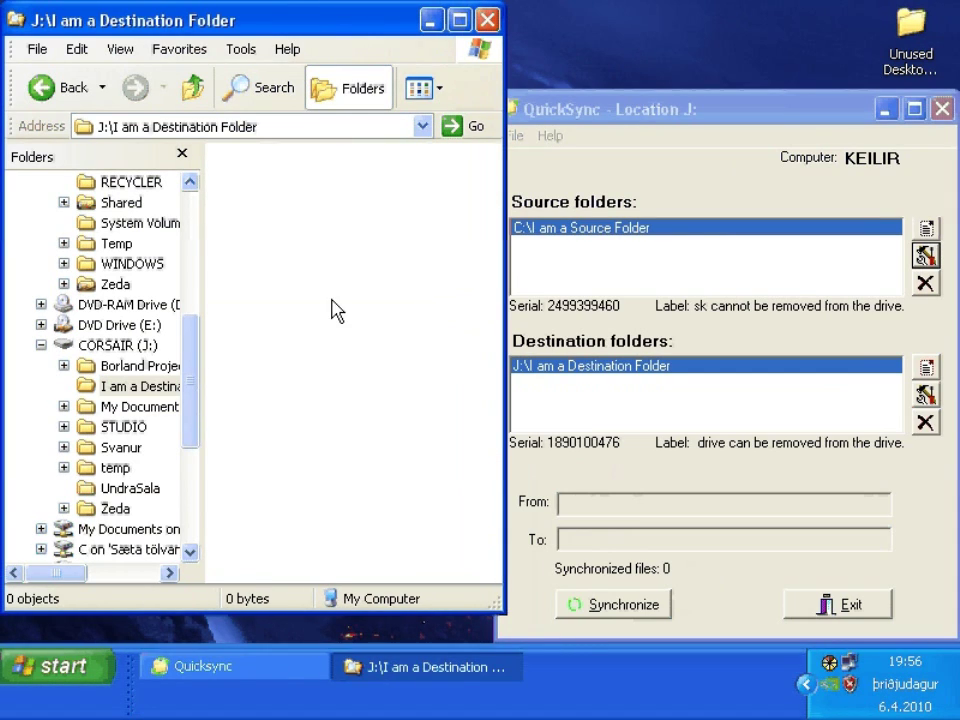
left_click_drag(492, 602, 483, 634)
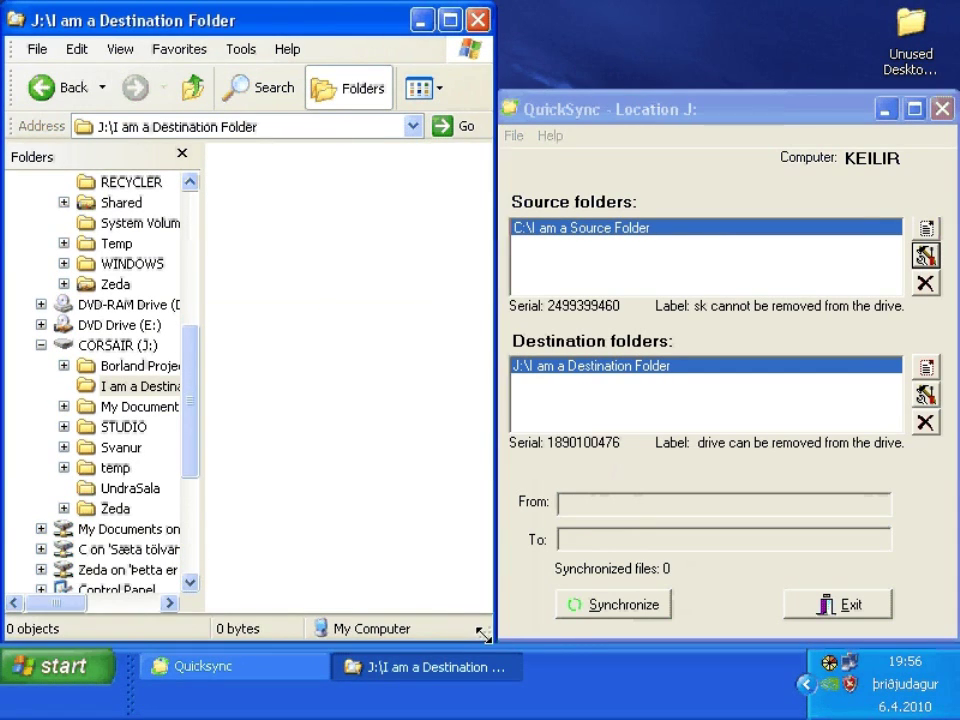
left_click(636, 568)
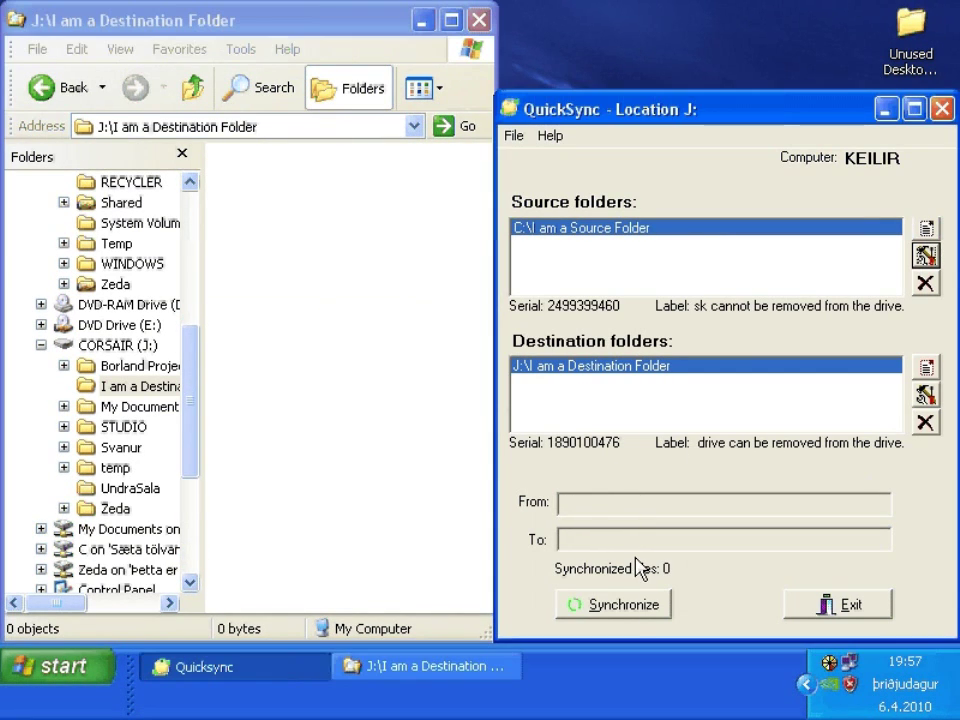
Step: Synchronize, copying 110 files to J:, then rerun it to confirm 0 files remain
left_click(632, 612)
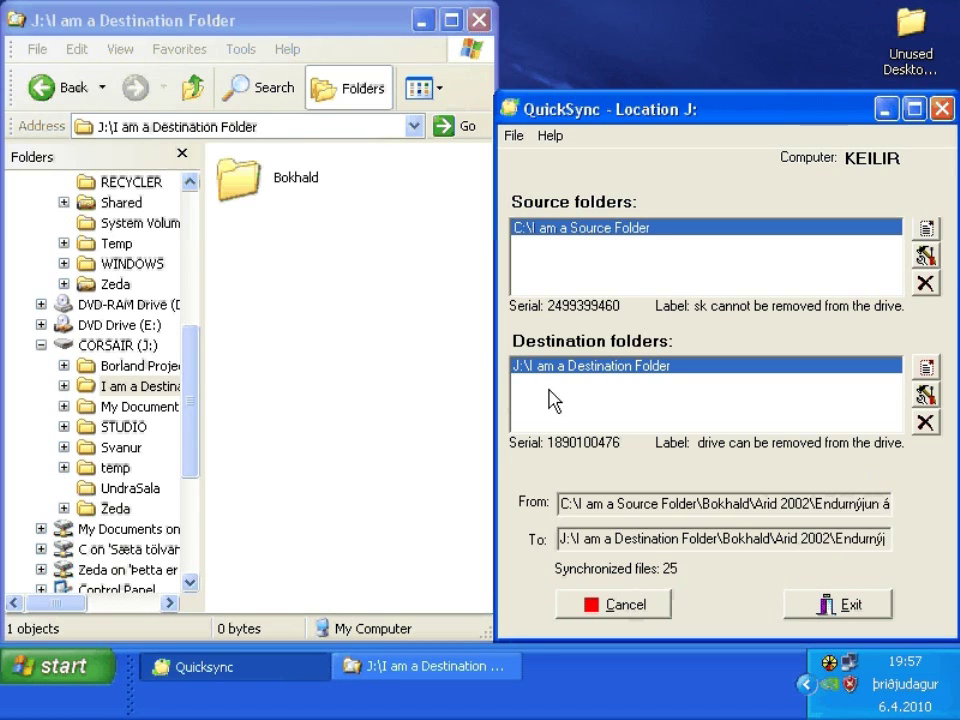
left_click_drag(496, 340, 367, 378)
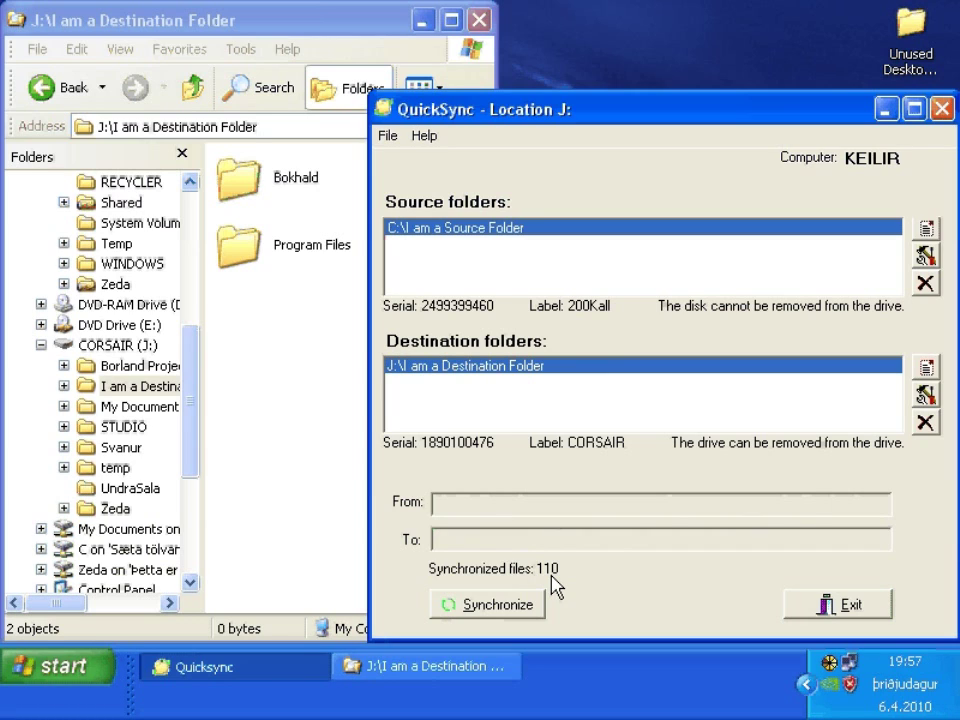
left_click(494, 606)
left_click(264, 341)
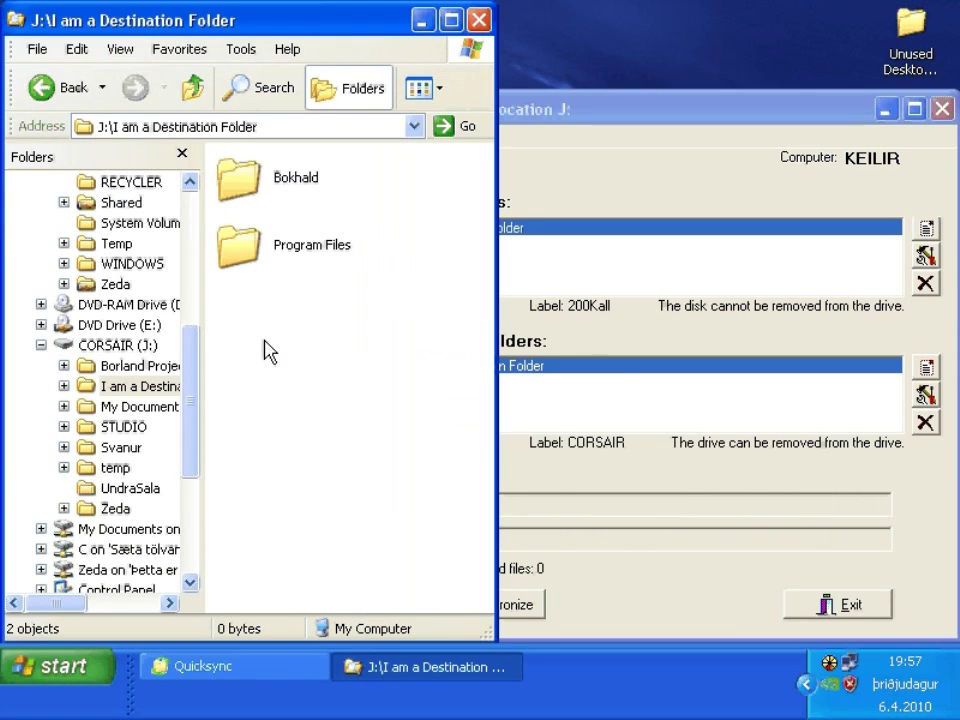
Step: Create a new document in the destination folder named A file.txt
right_click(264, 342)
mouse_move(320, 518)
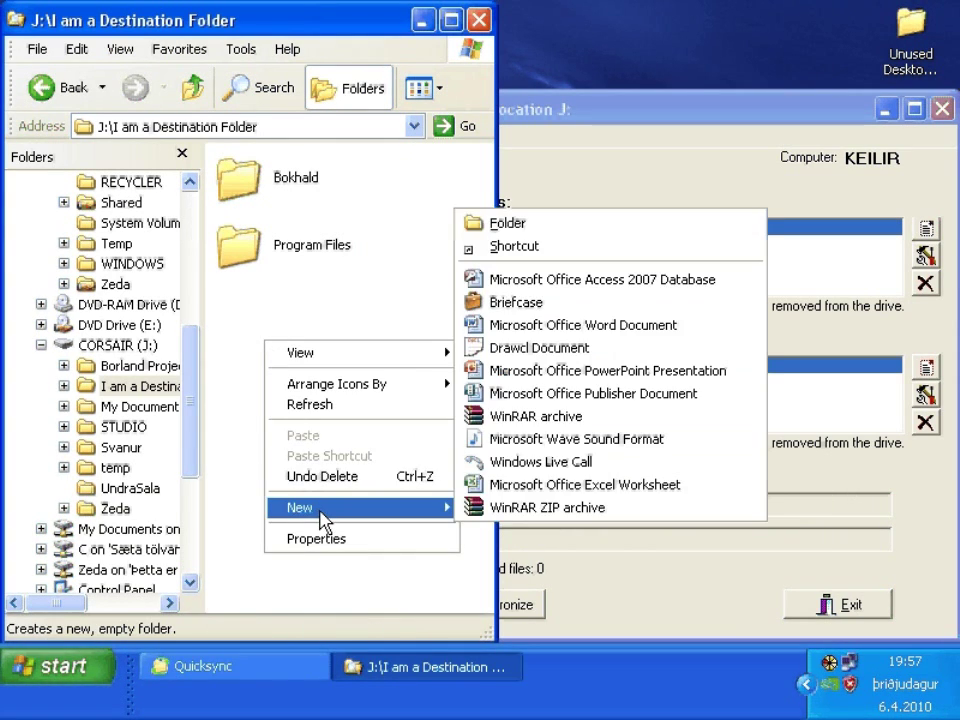
left_click(558, 330)
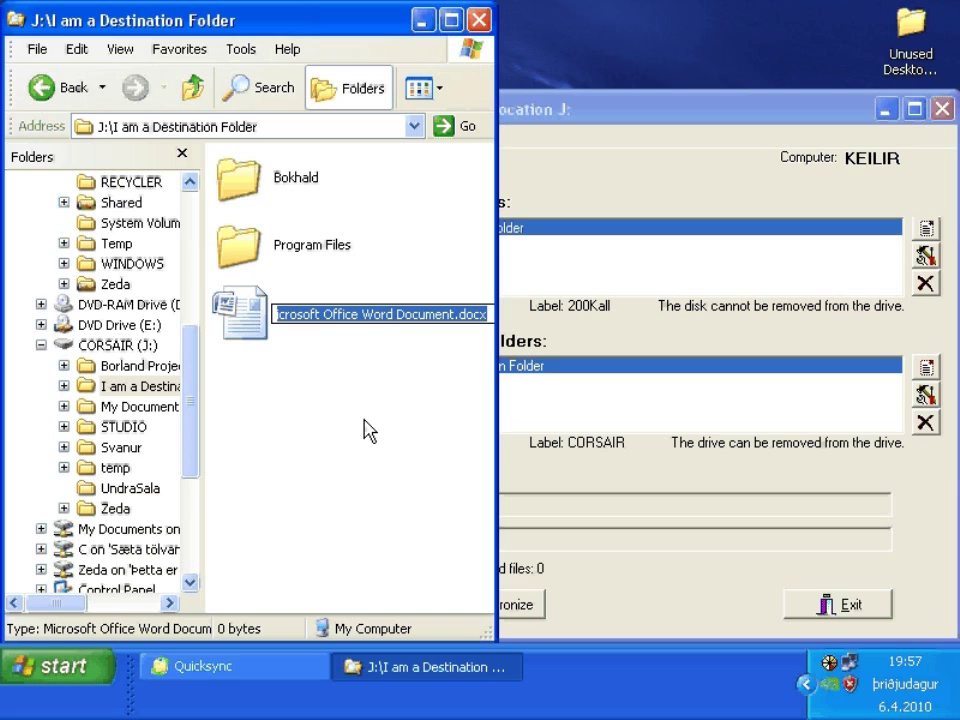
type("A")
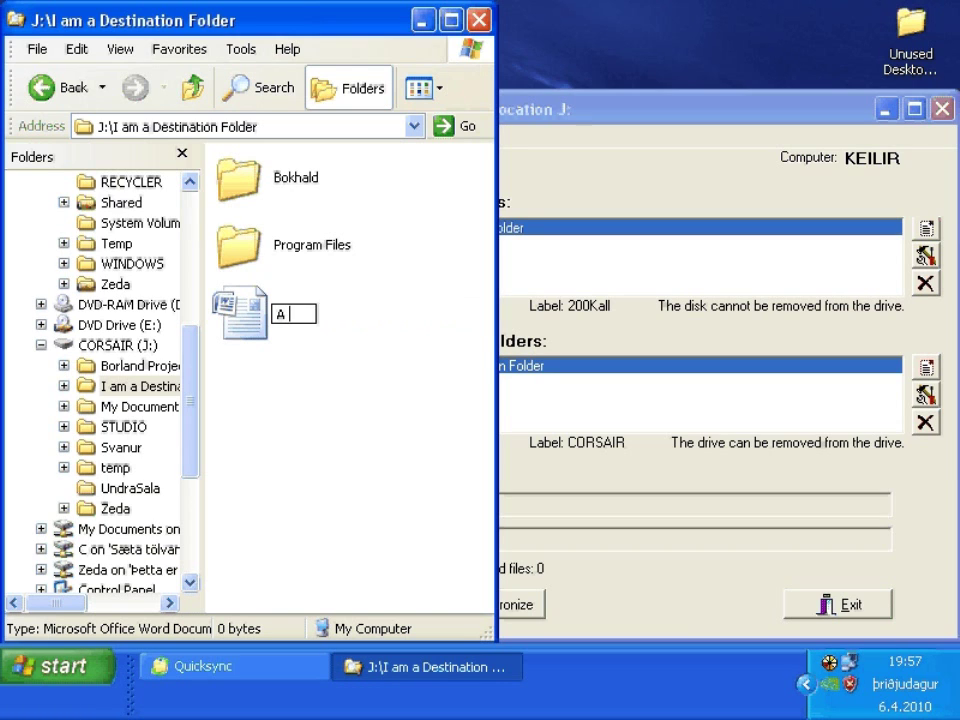
type(" file.txt")
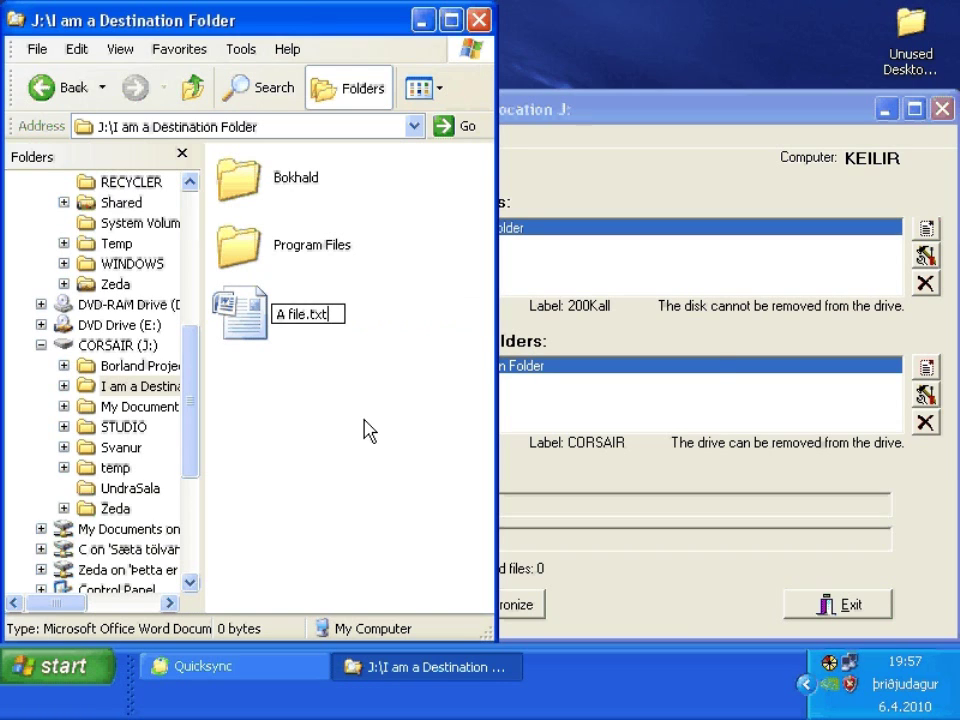
key("Return")
key("Return")
Step: Open A file.txt in Notepad, type 'I was created in a destination folder', and close it
right_click(254, 311)
left_click(287, 323)
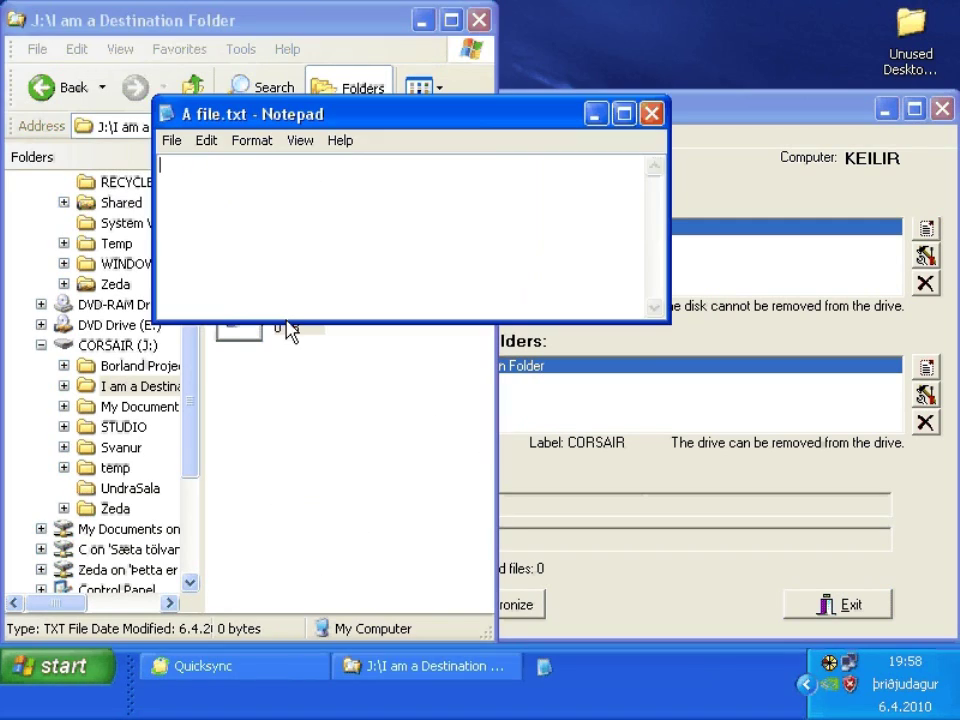
type("I")
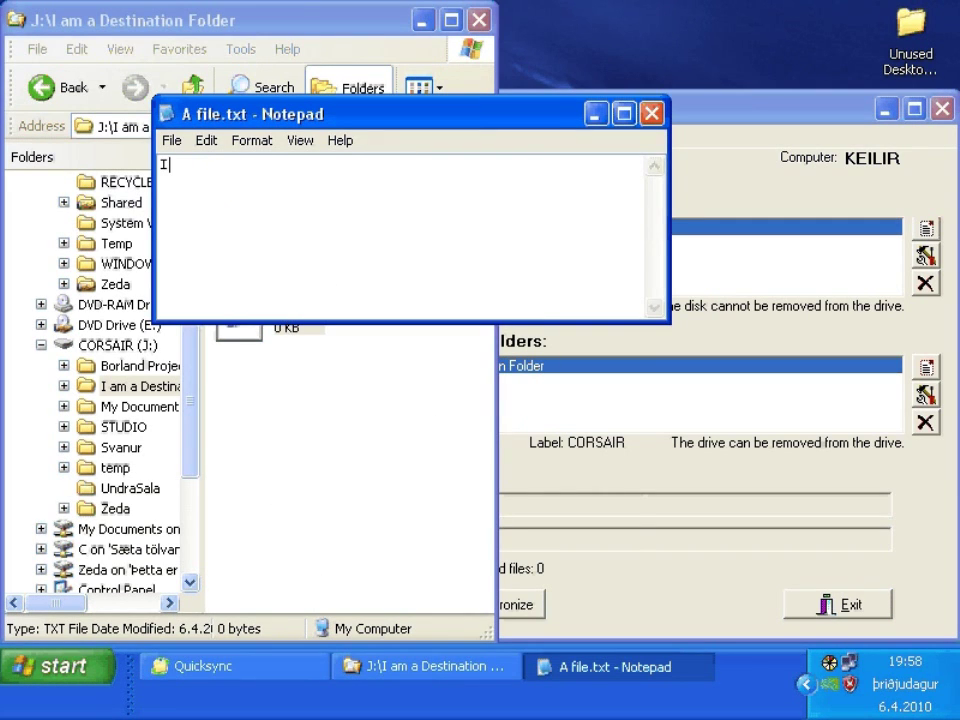
type("I was created ")
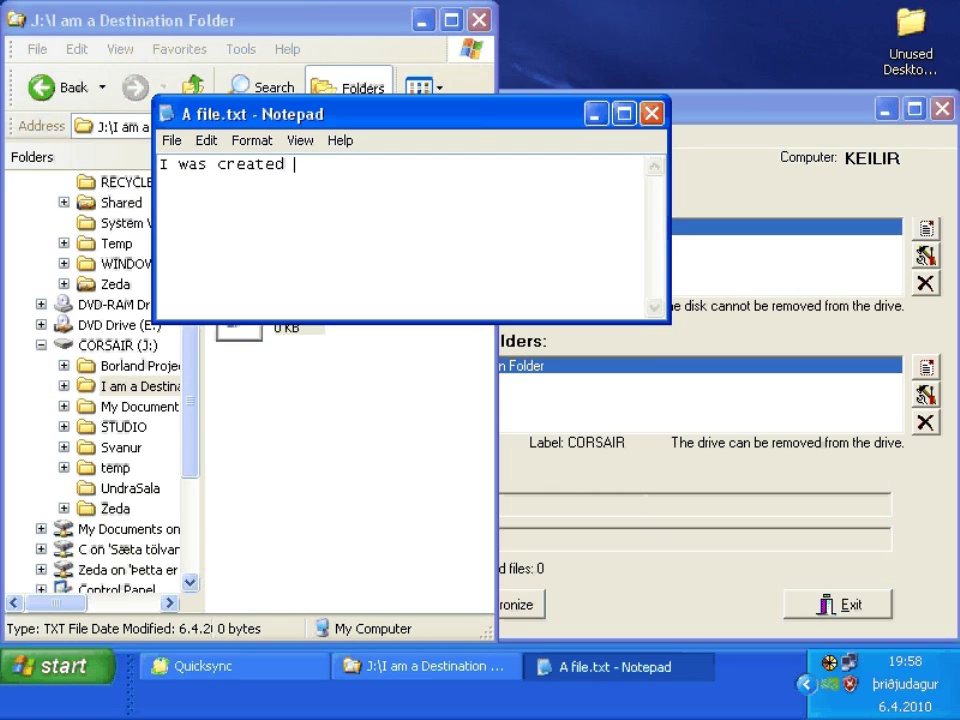
type("in a des")
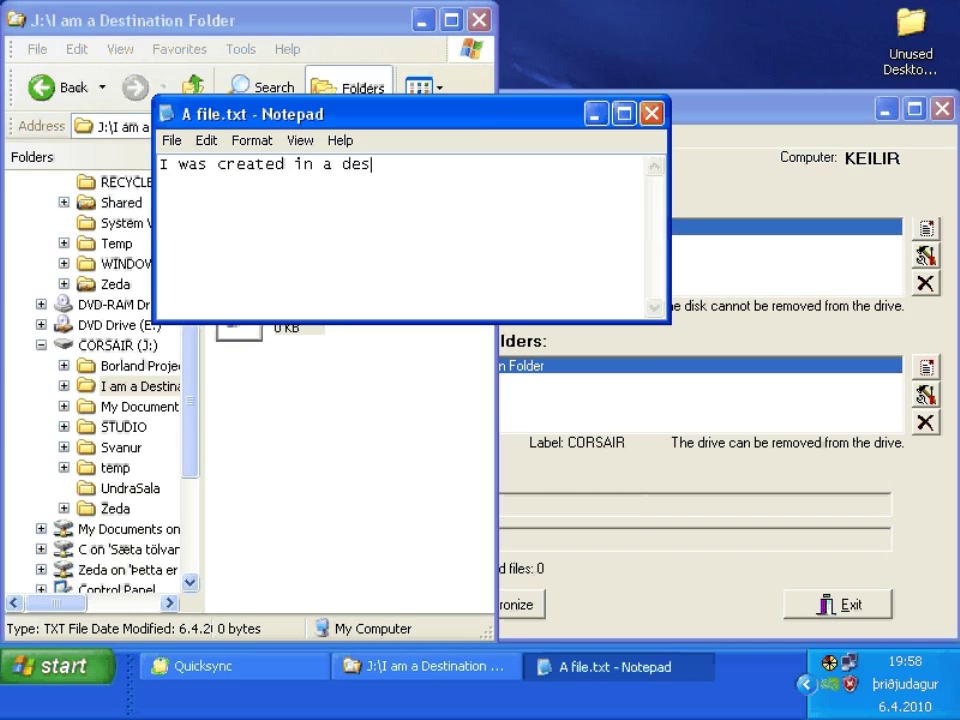
type("tination folder")
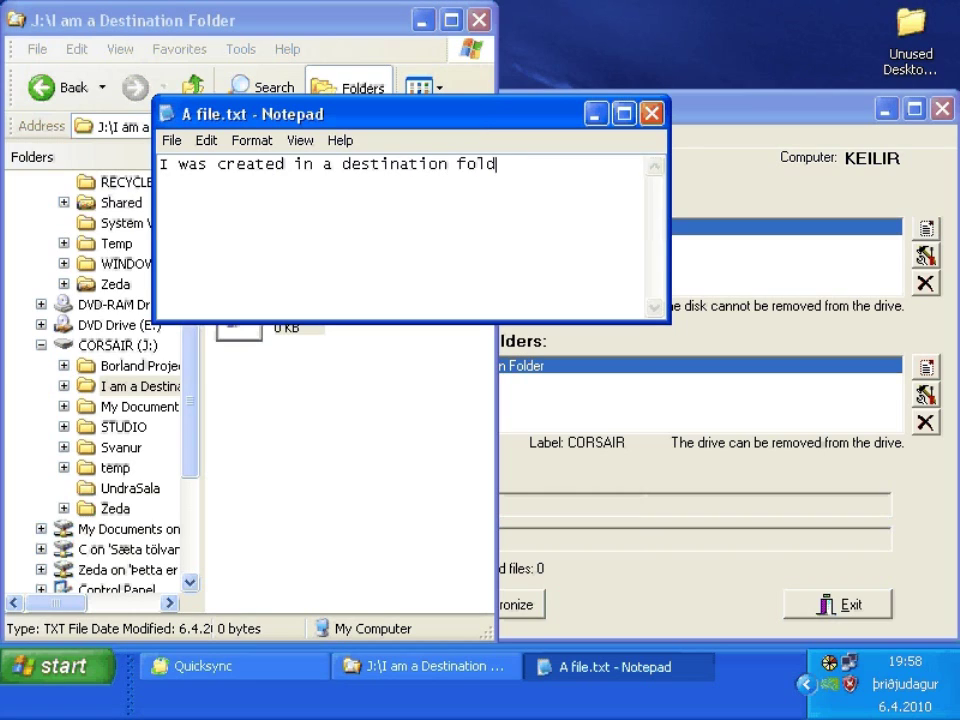
left_click(651, 114)
Step: Save the text in A file.txt and switch the J: destination folder to Backup mode
left_click(409, 410)
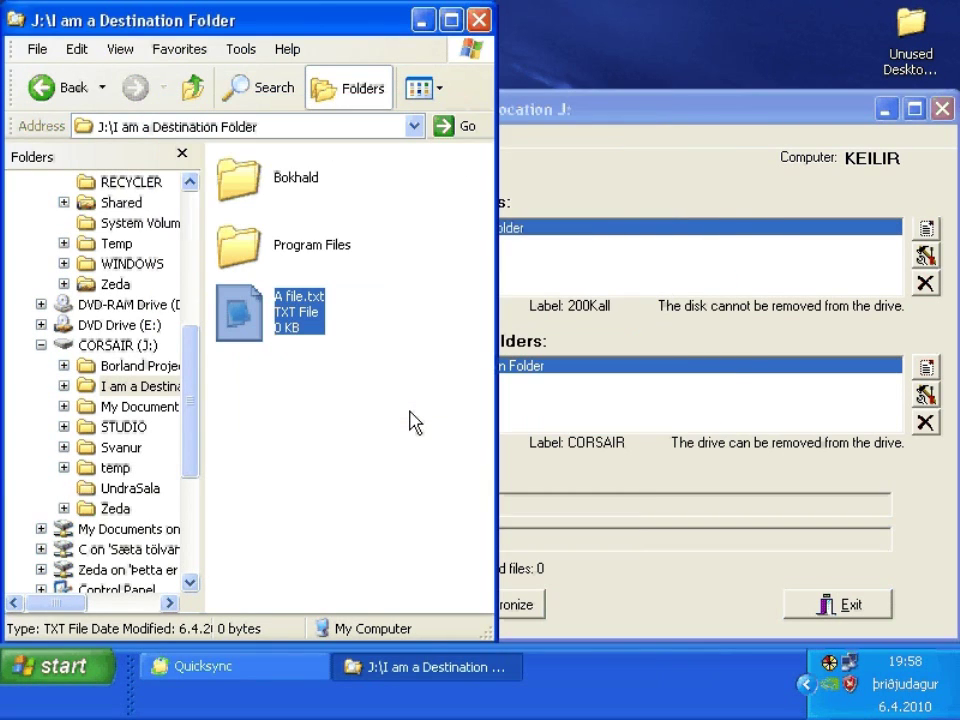
left_click(926, 396)
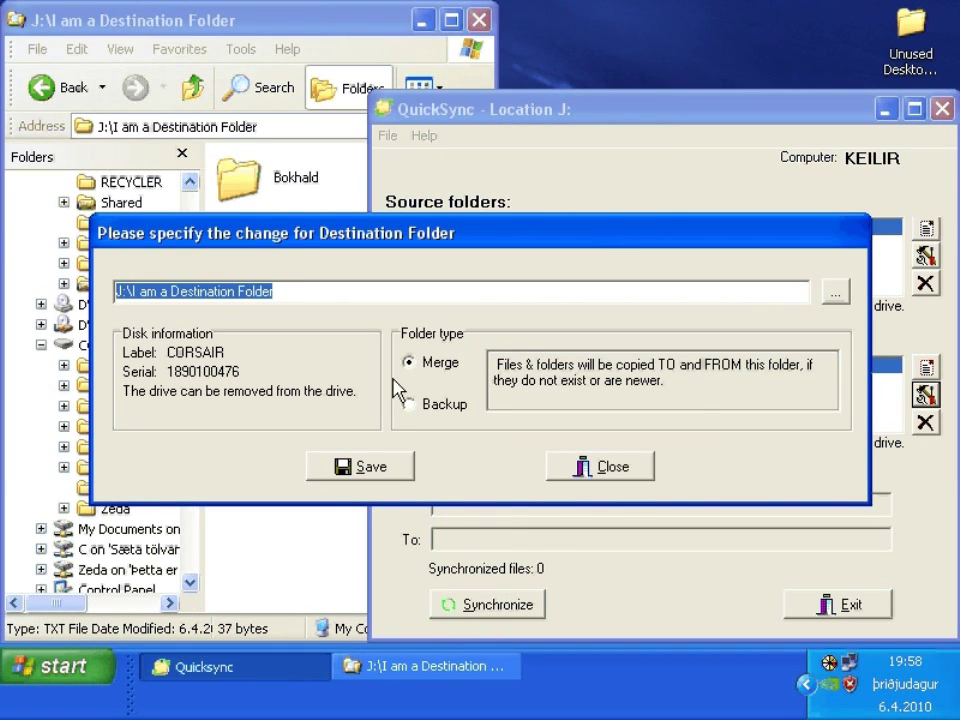
left_click(428, 406)
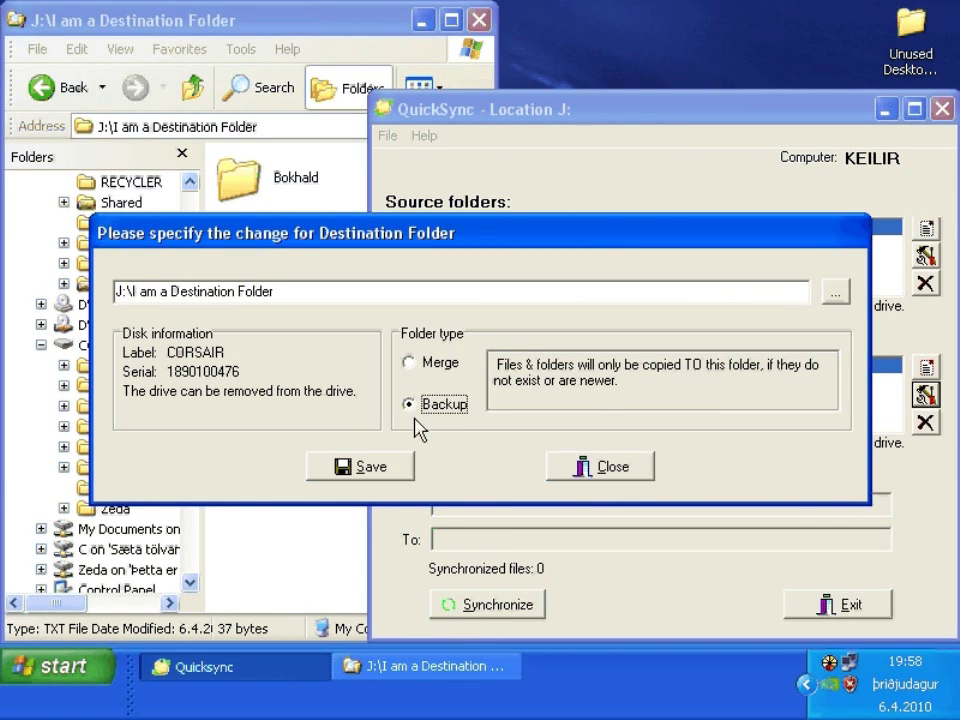
left_click(370, 467)
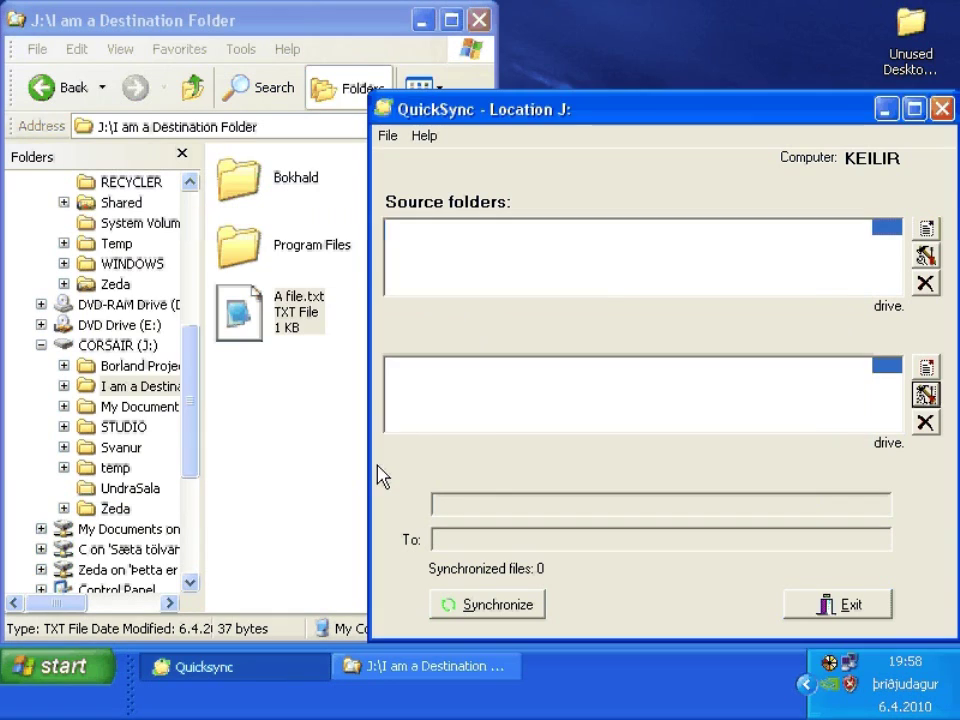
Step: Confirm C:\I am a Source Folder has no A file.txt, then reopen the destination folder settings
left_click_drag(197, 421, 196, 339)
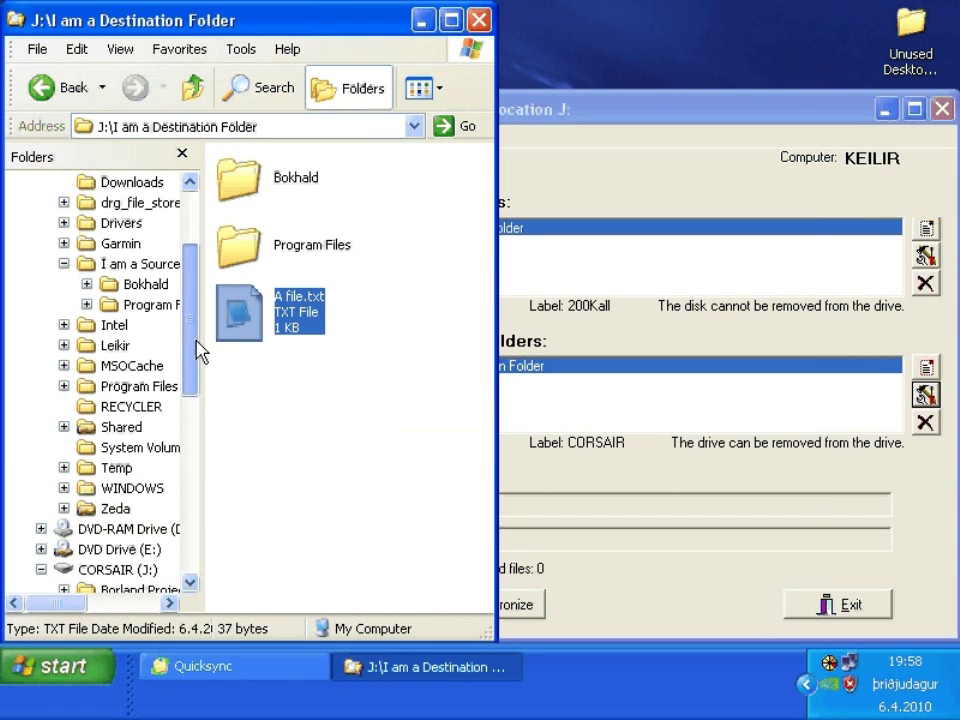
left_click(150, 266)
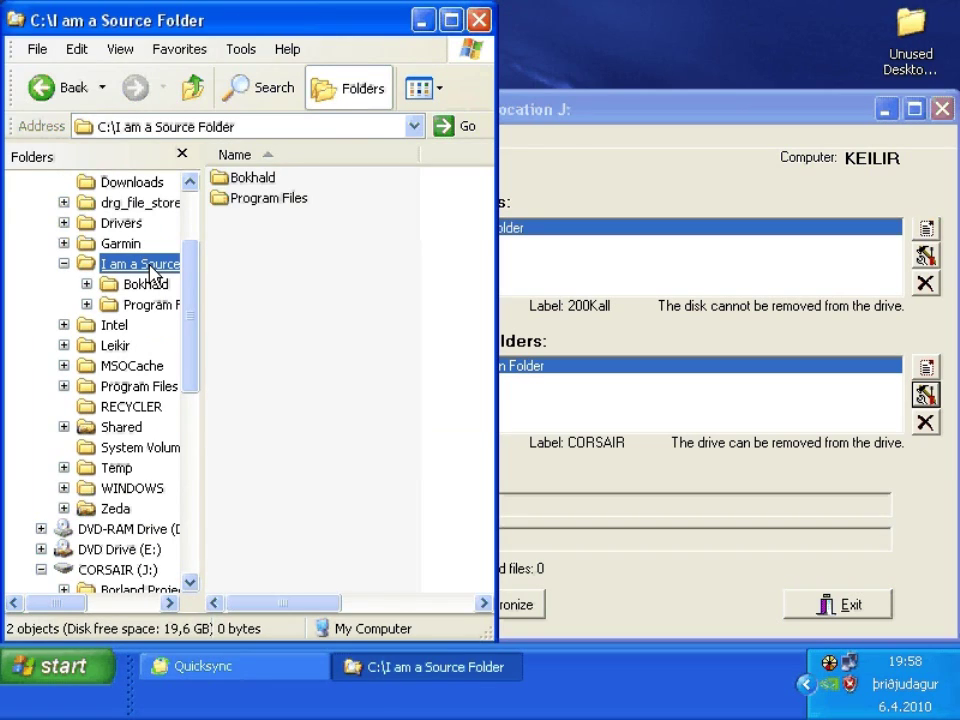
left_click(293, 274)
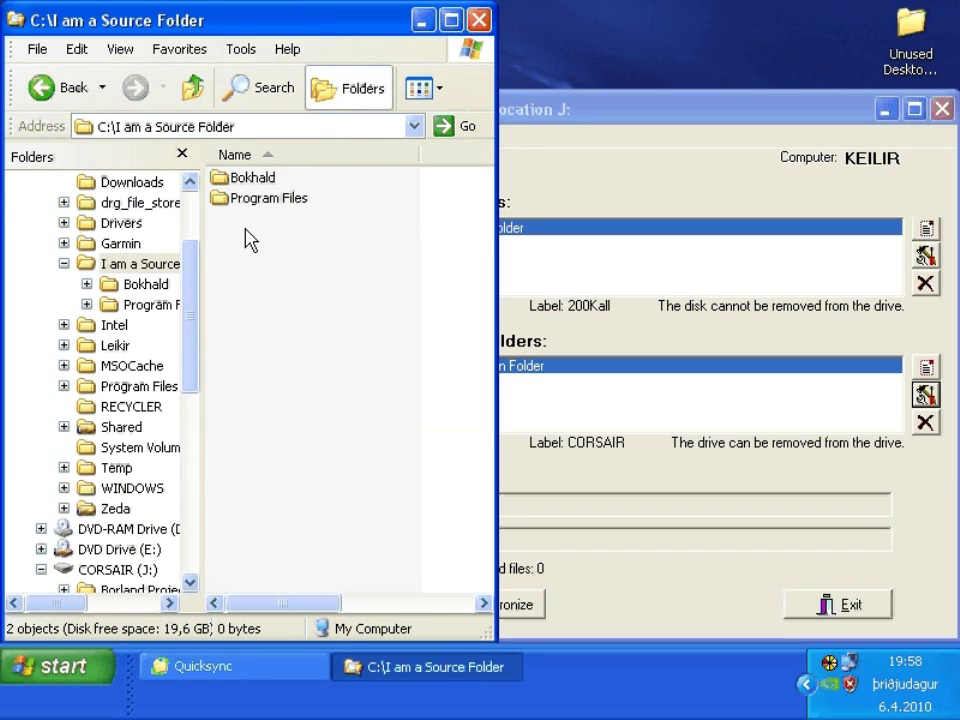
left_click(657, 115)
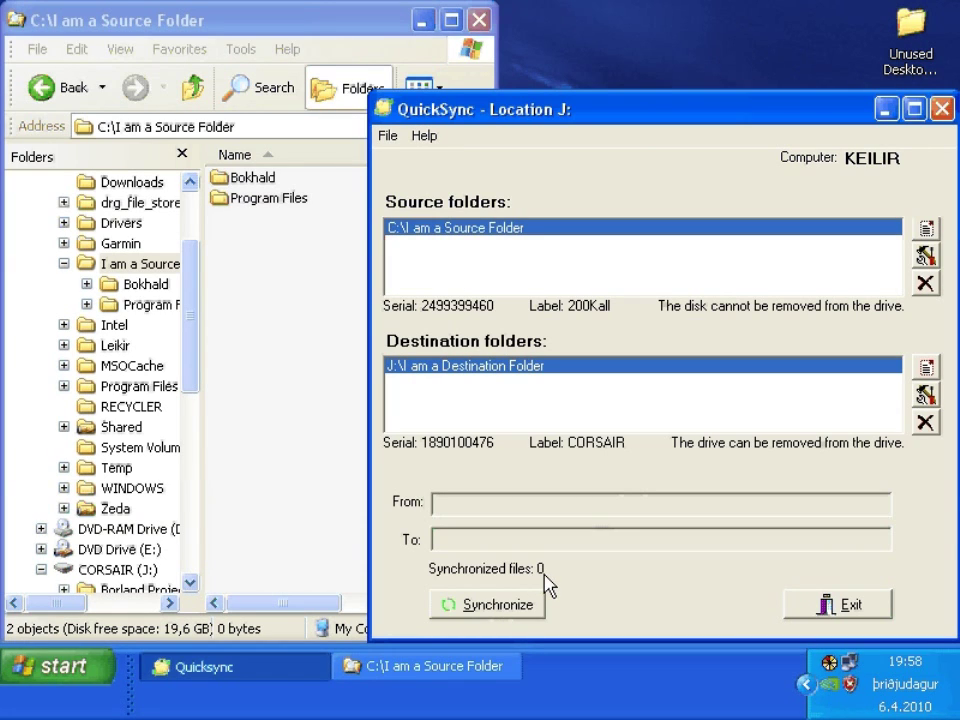
left_click(926, 395)
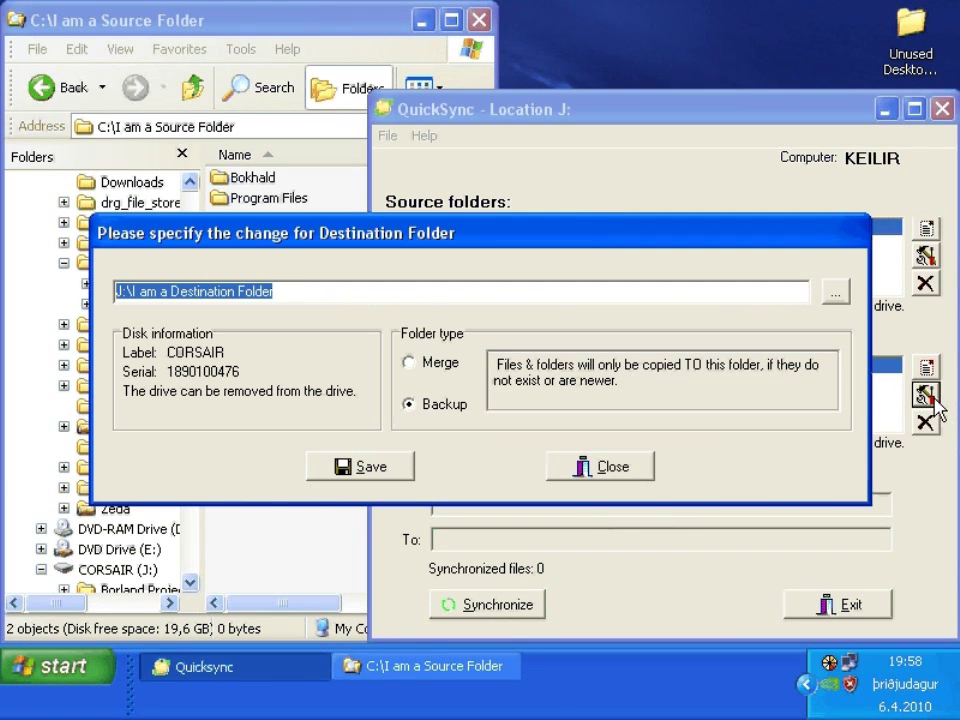
Step: Switch the J: destination back to Merge, save the setting, and run a sync
left_click(422, 364)
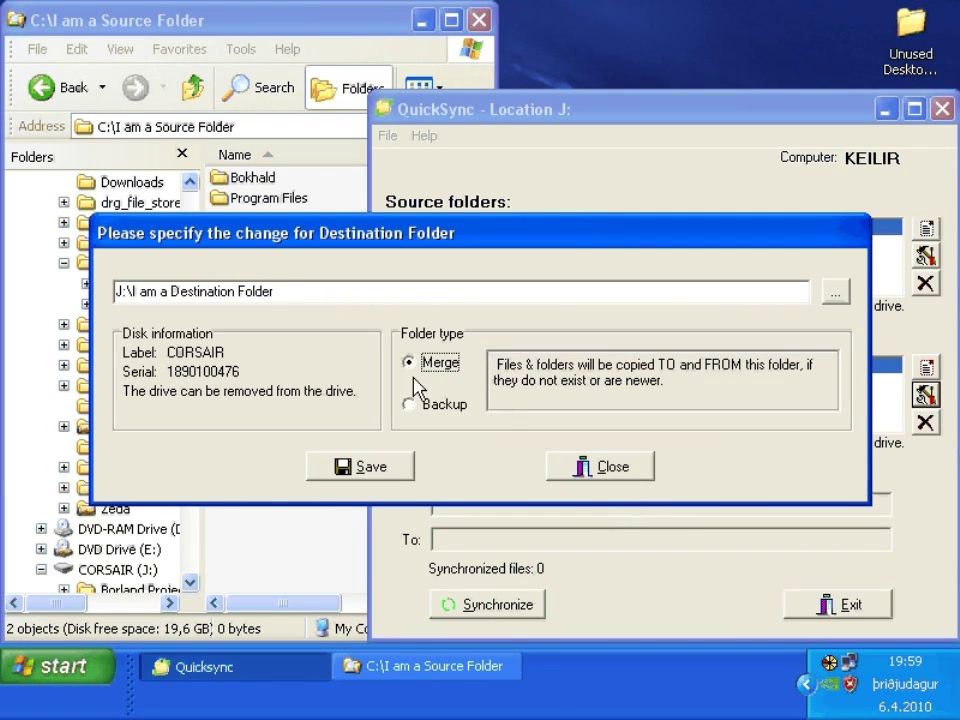
left_click(364, 472)
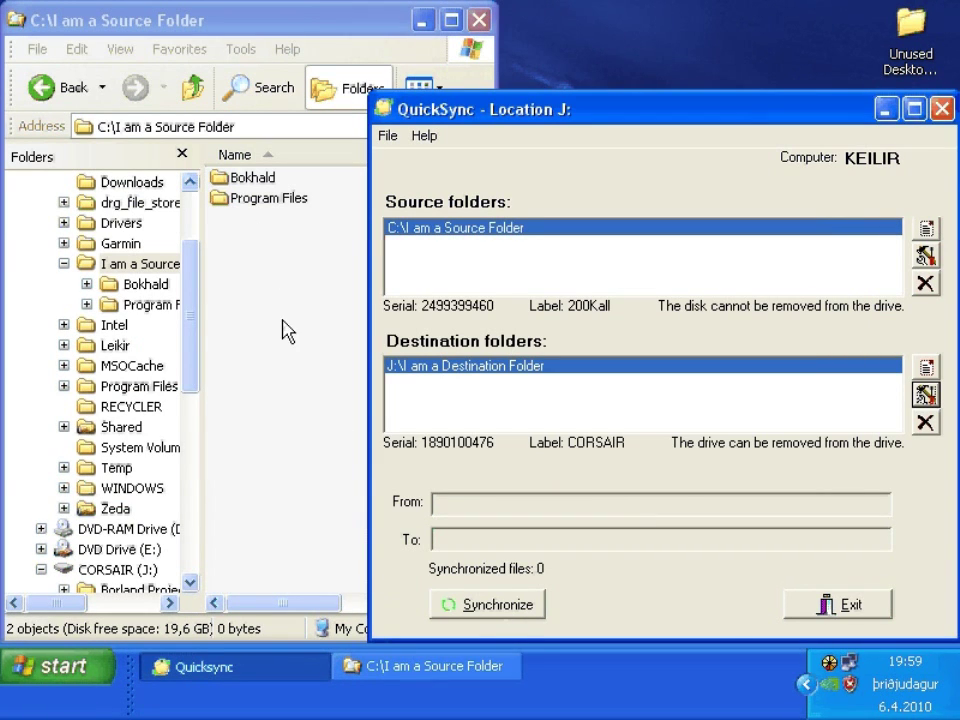
left_click(490, 606)
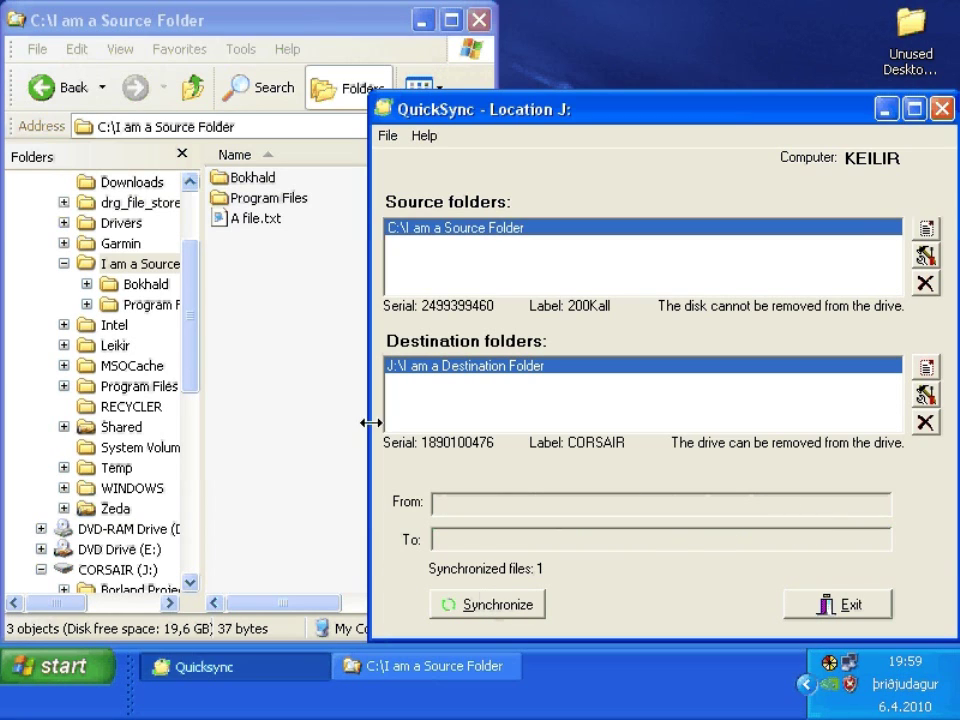
Step: Check the copied A file.txt in the C: source folder, then synchronize once more
left_click(250, 222)
right_click(249, 222)
left_click(282, 238)
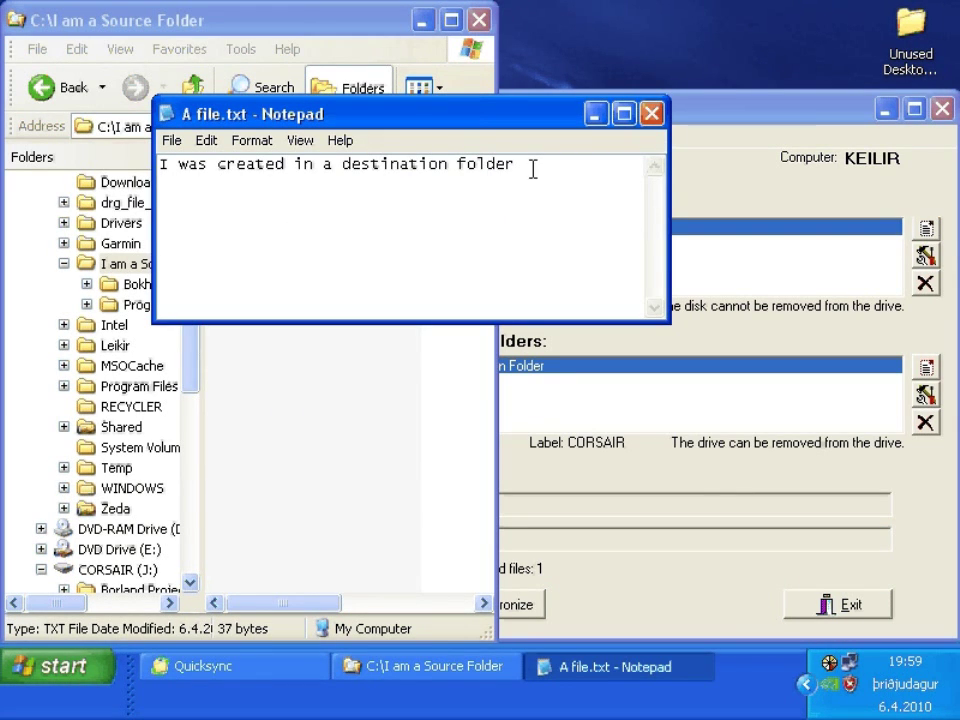
left_click(658, 115)
left_click(546, 609)
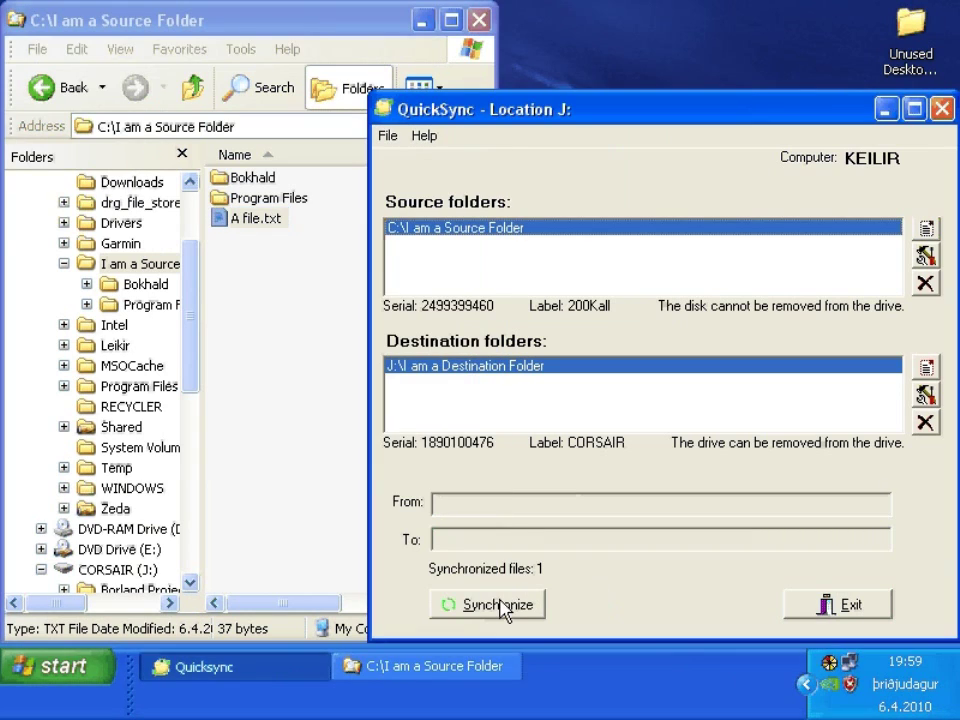
left_click(503, 609)
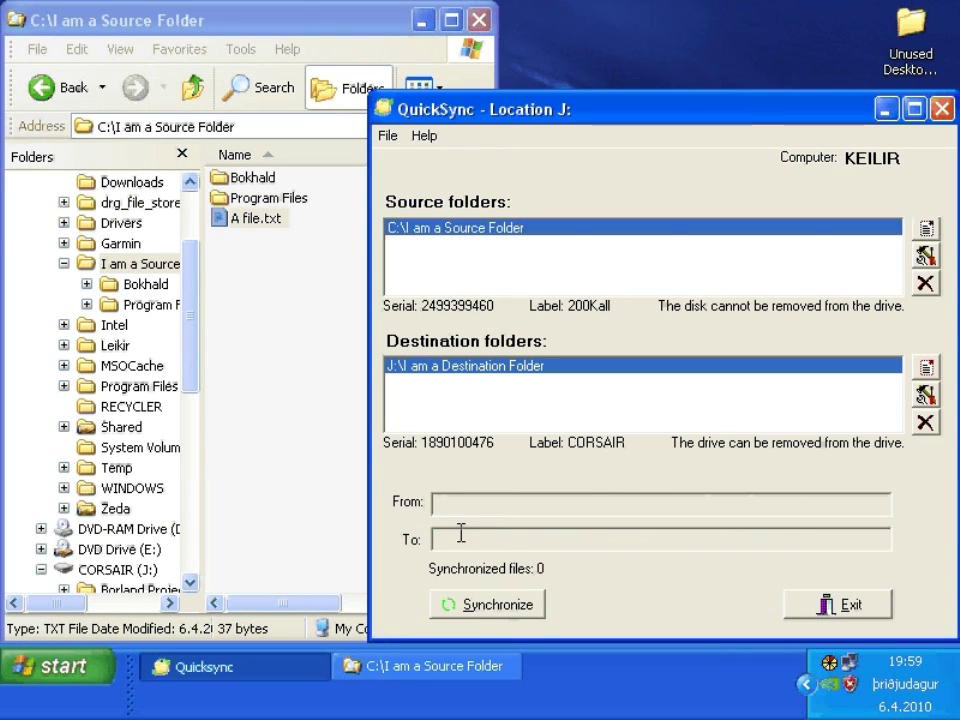
right_click(236, 220)
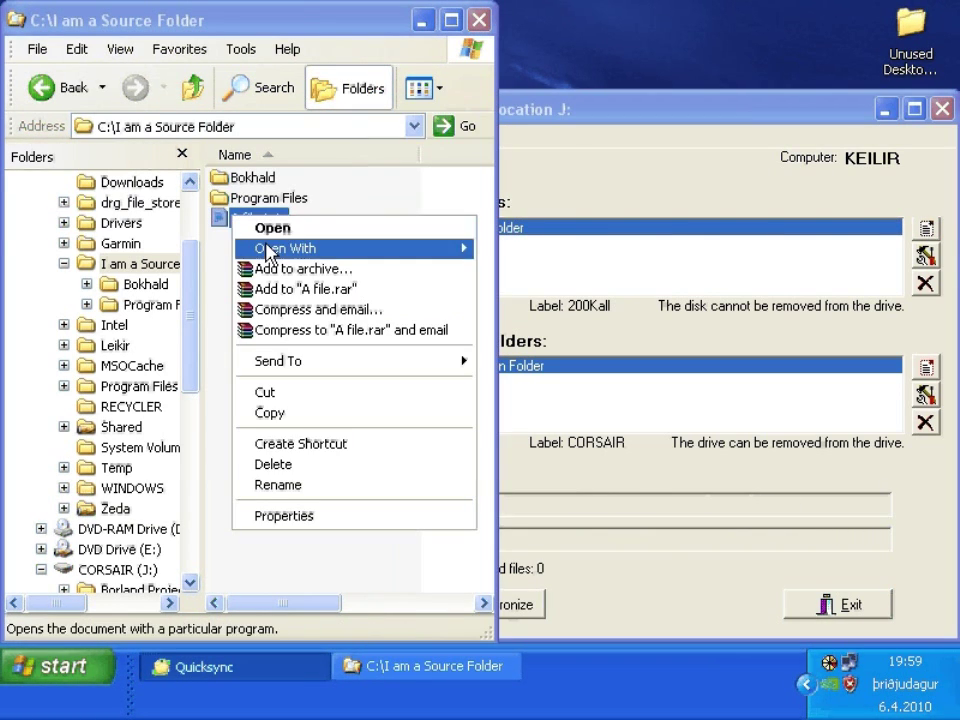
Step: Add the second line 'But then changed in sourece folder' to the source A file.txt and save it
mouse_move(268, 250)
left_click(545, 255)
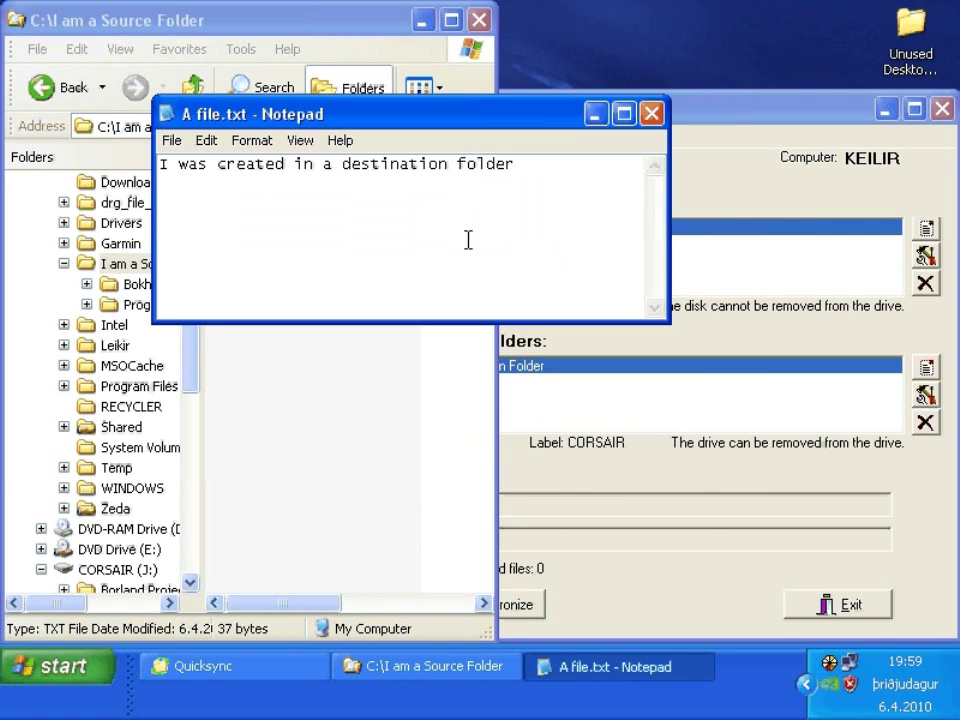
type("But then")
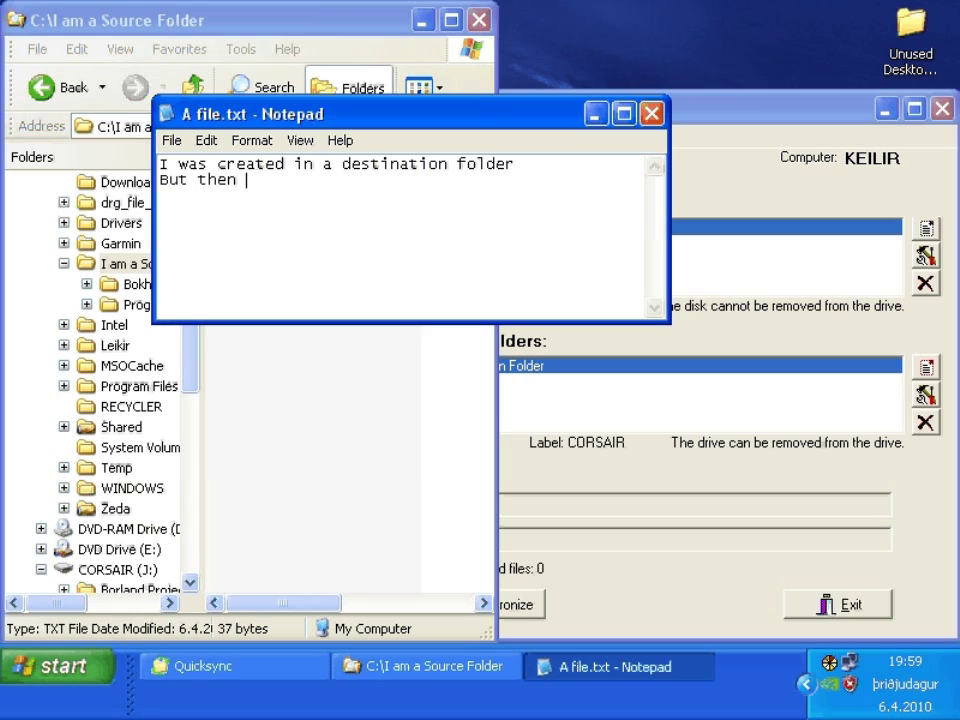
type(" changed in sourece folder")
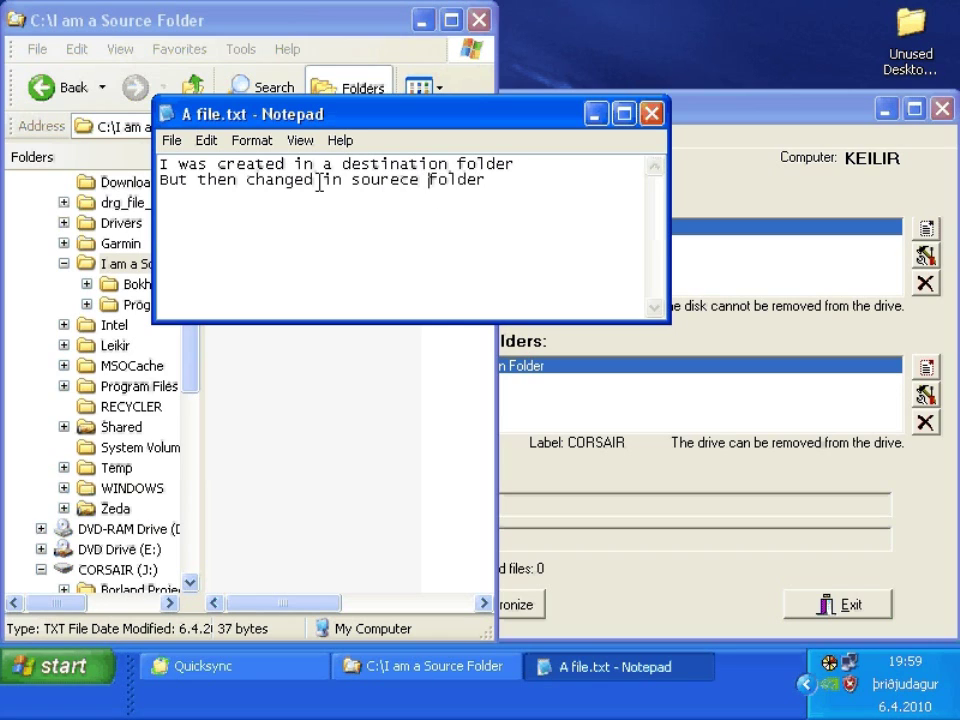
left_click(172, 142)
left_click(199, 208)
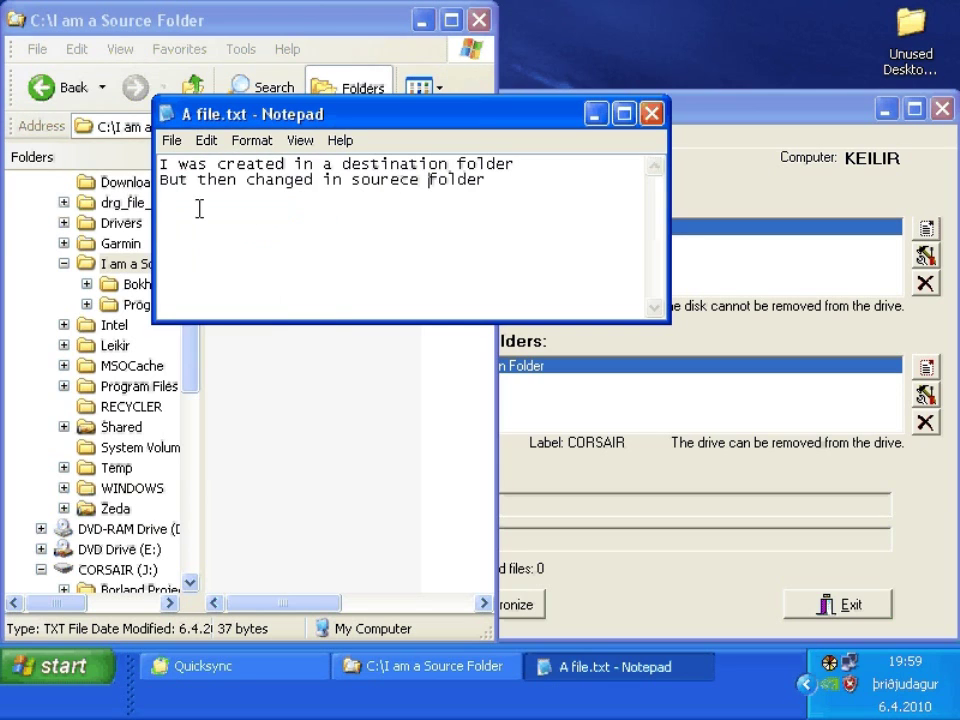
left_click(651, 113)
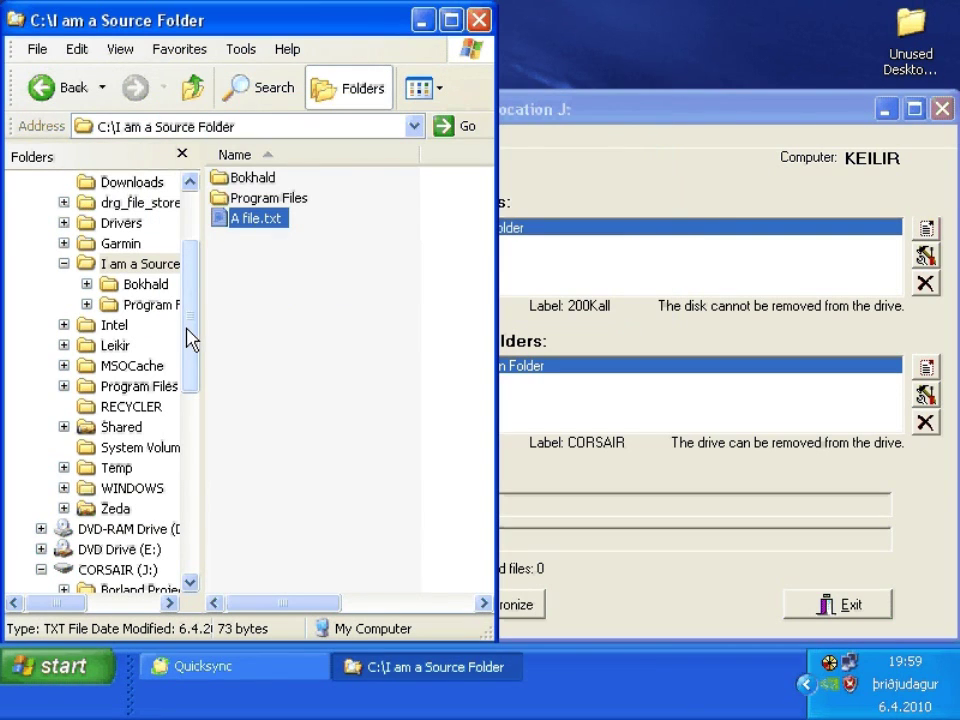
Step: Check the text of A file.txt in I am a Destination Folder on J: before syncing
left_click_drag(189, 343, 184, 448)
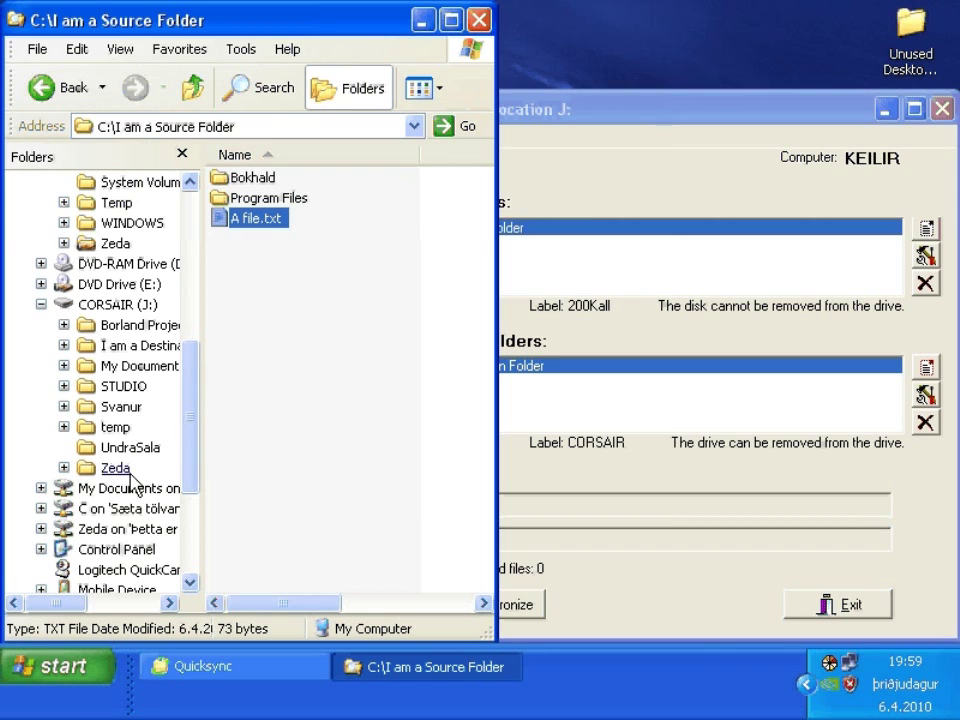
left_click(132, 347)
left_click(268, 306)
right_click(272, 300)
left_click(300, 311)
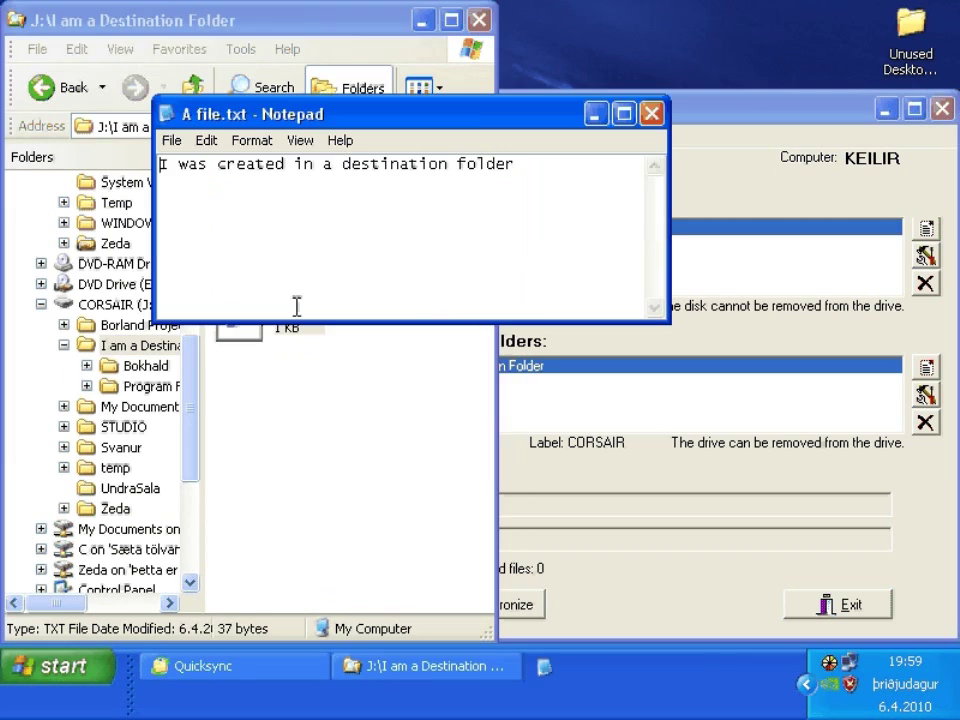
left_click(652, 114)
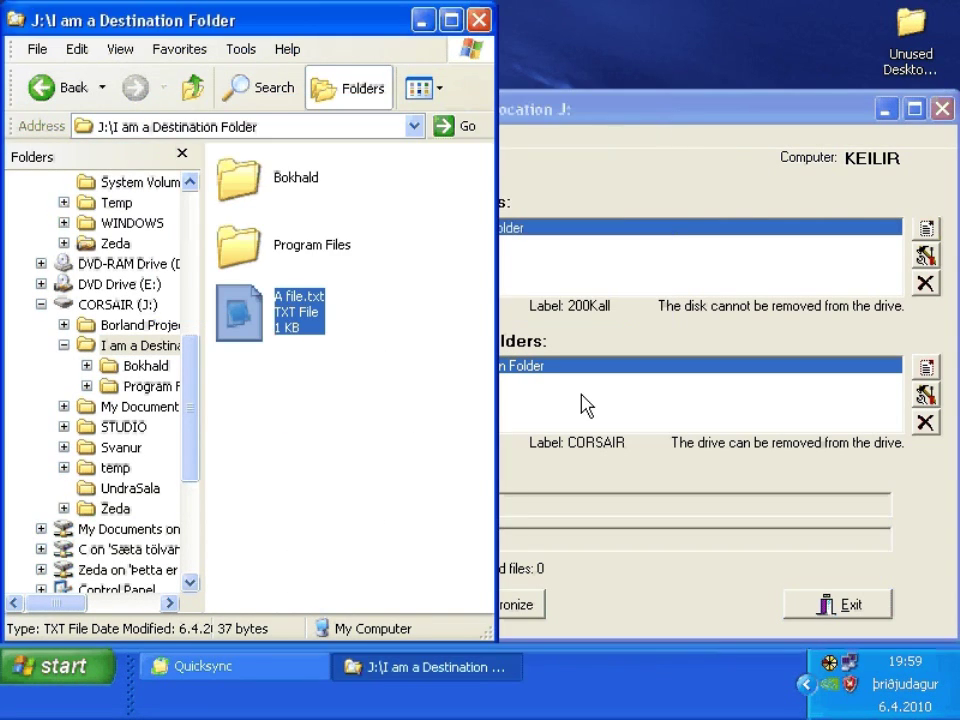
Step: Synchronize the folders and review the log of the last sync
left_click(525, 604)
left_click(510, 606)
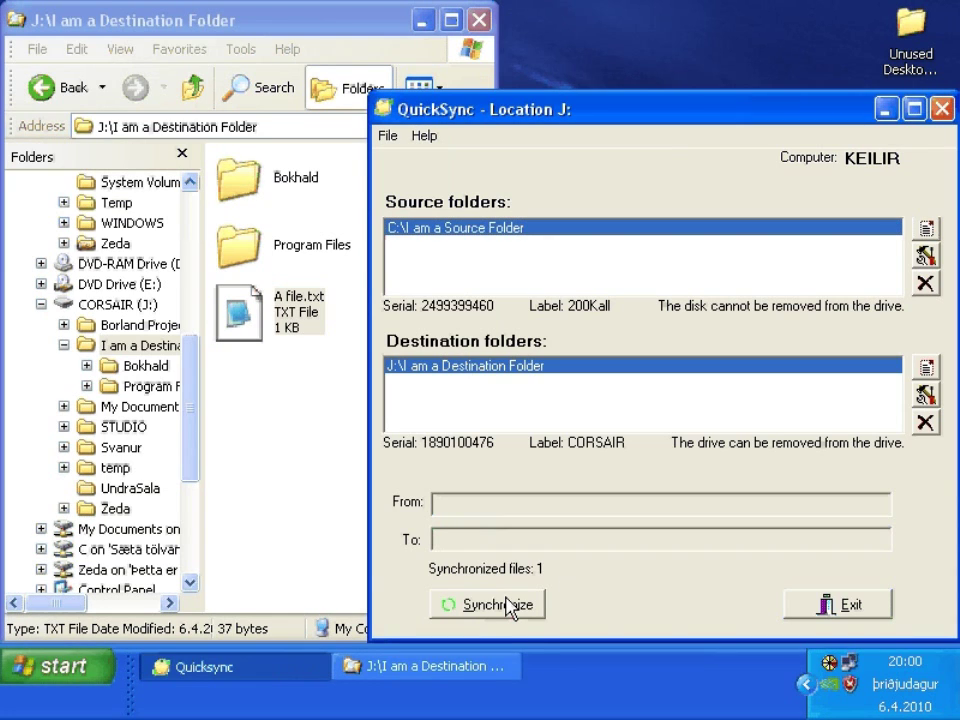
left_click(388, 137)
left_click(407, 180)
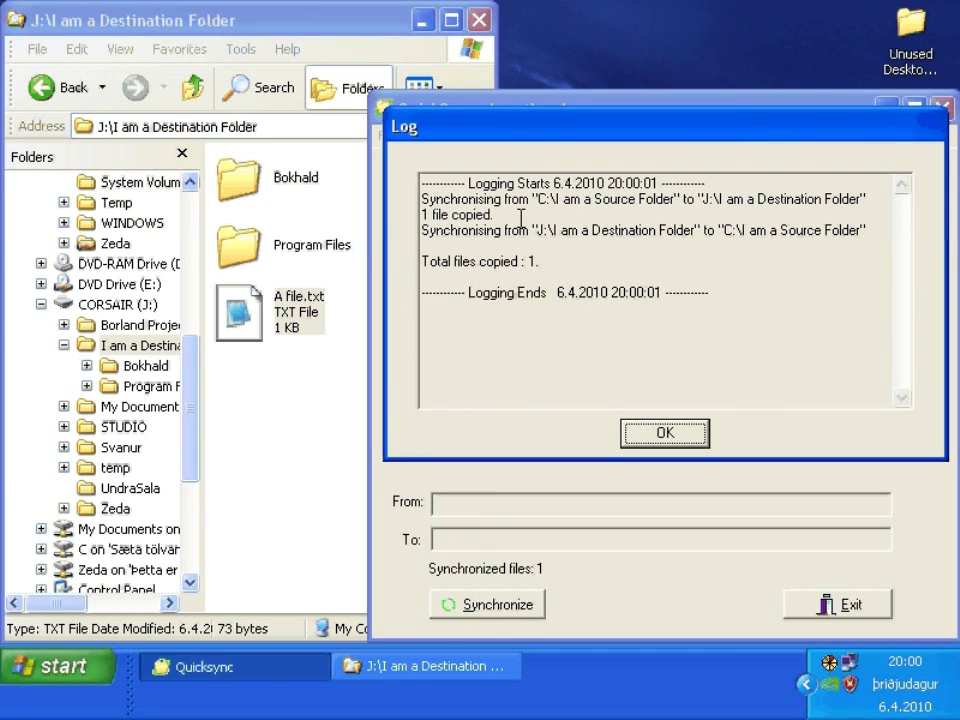
left_click(684, 432)
Step: Append 'And now changed again in sourcefolder' to the J: copy of A file.txt and save on close
right_click(284, 318)
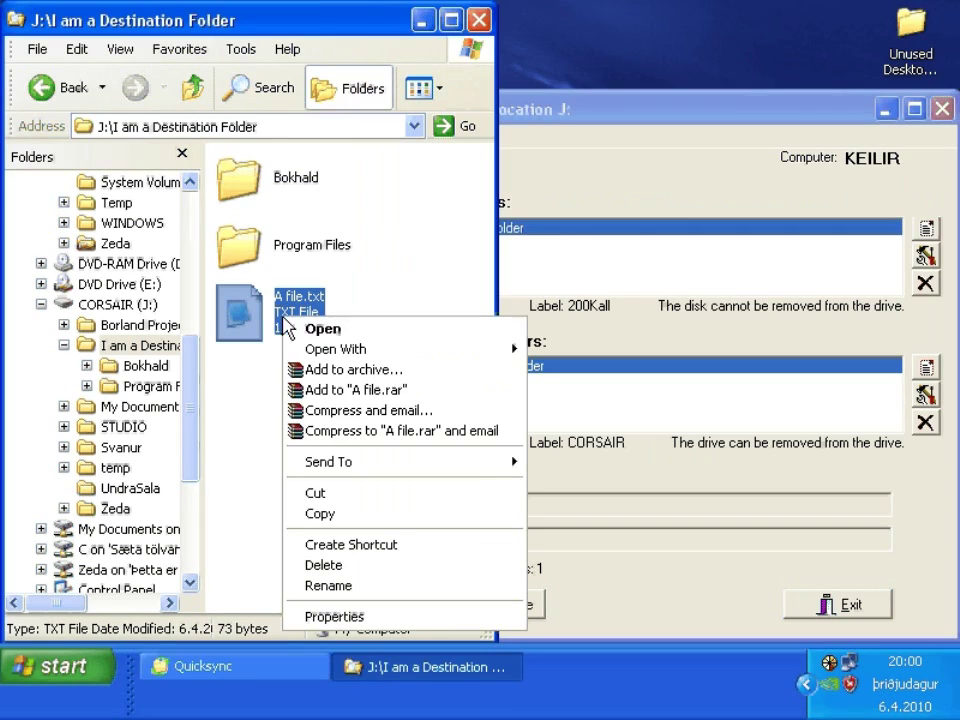
left_click(380, 338)
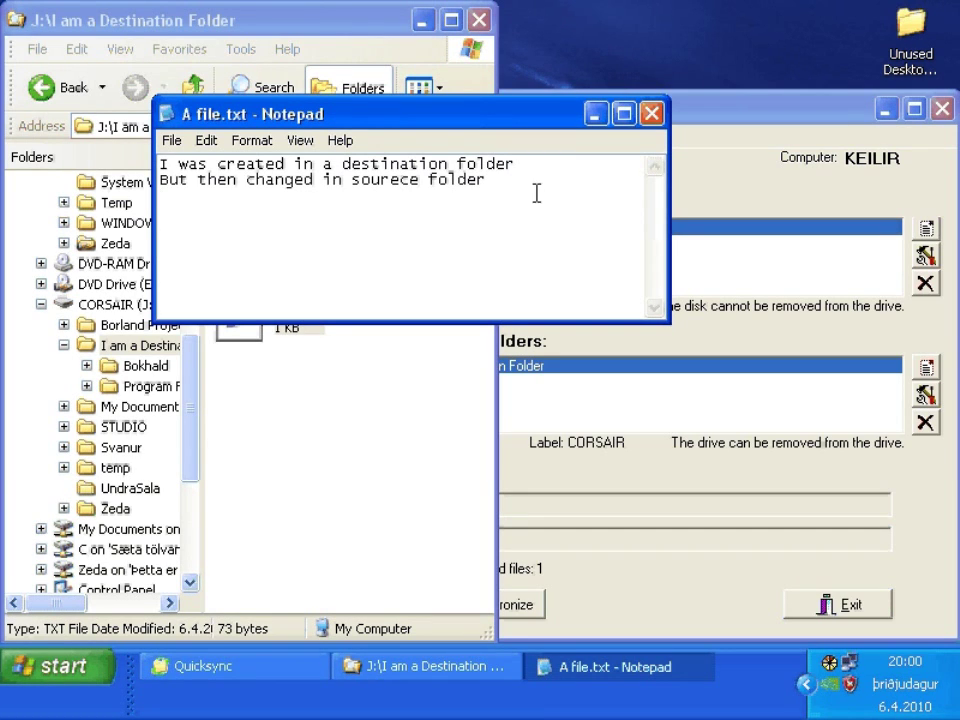
type("no")
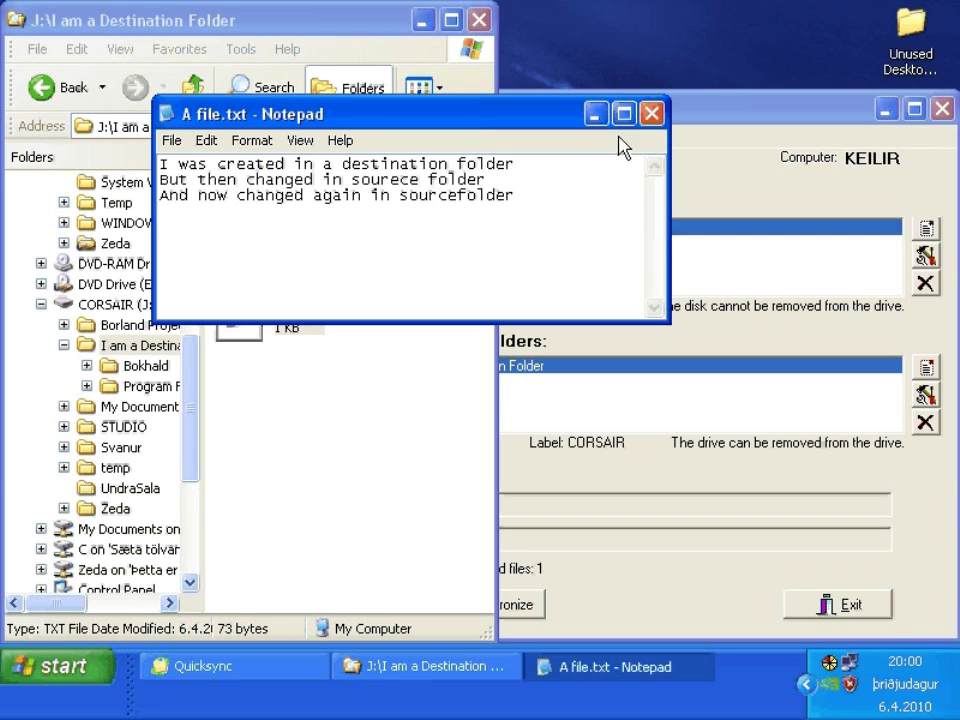
left_click(651, 113)
left_click(398, 408)
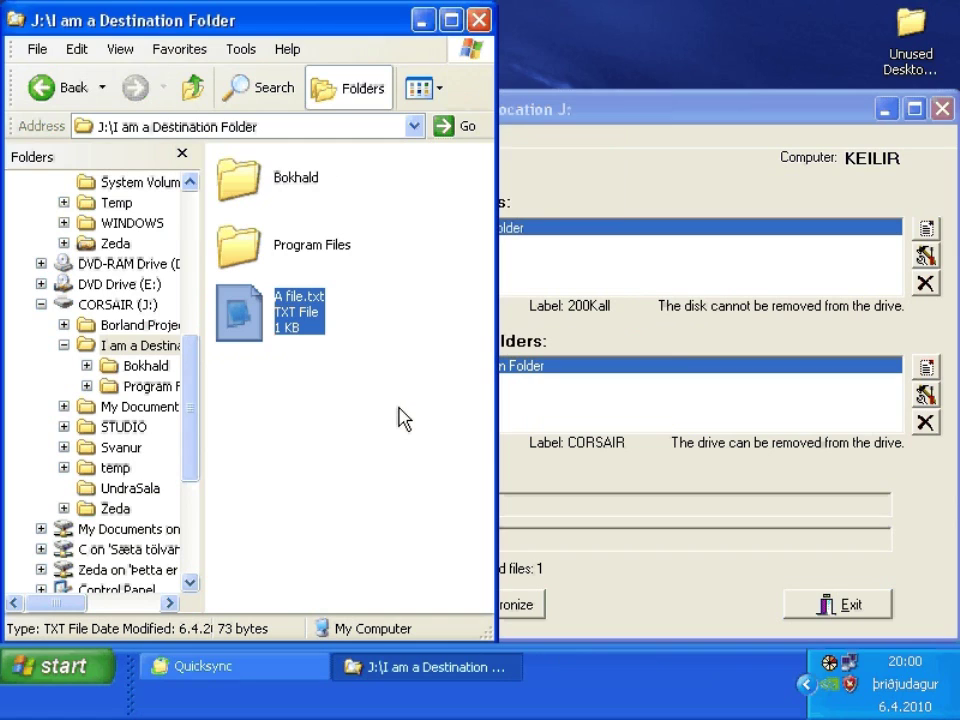
Step: Run the synchronisation and browse to I am a Source Folder on C:
left_click(572, 336)
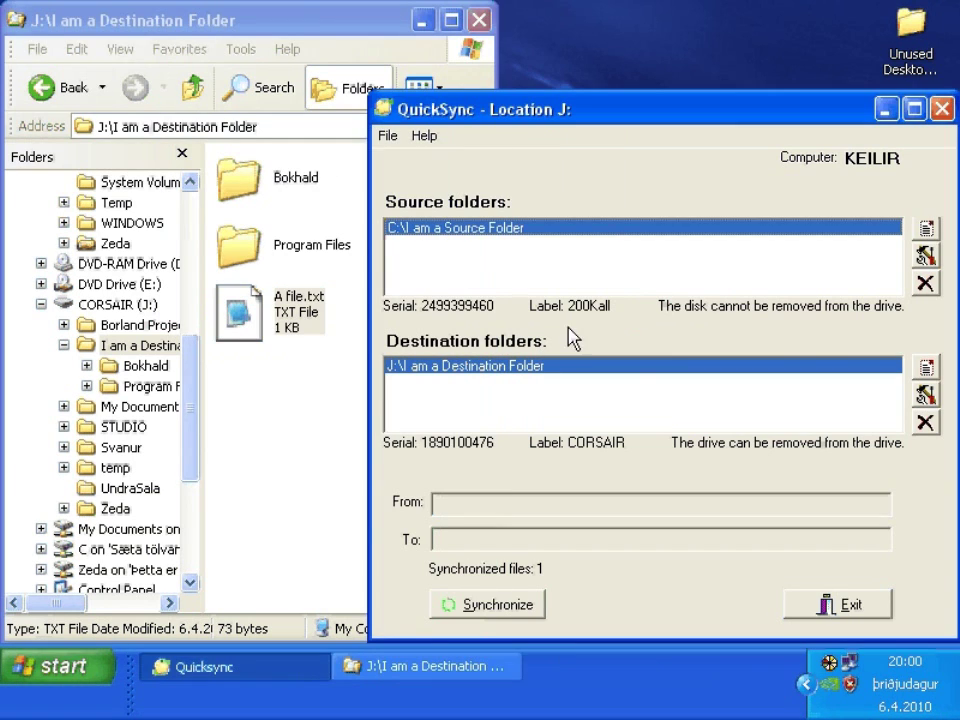
left_click(495, 608)
left_click(193, 418)
left_click_drag(193, 418, 199, 311)
left_click(142, 305)
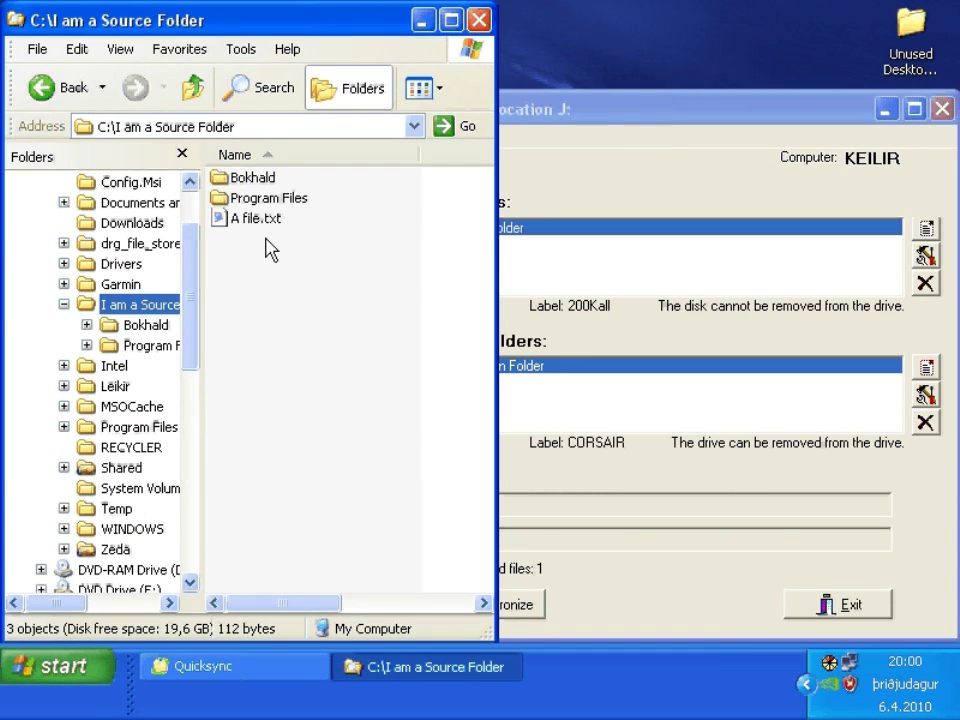
Step: Verify the three-line A file.txt in the source folder, then synchronize again
left_click(262, 221)
right_click(262, 221)
left_click(302, 232)
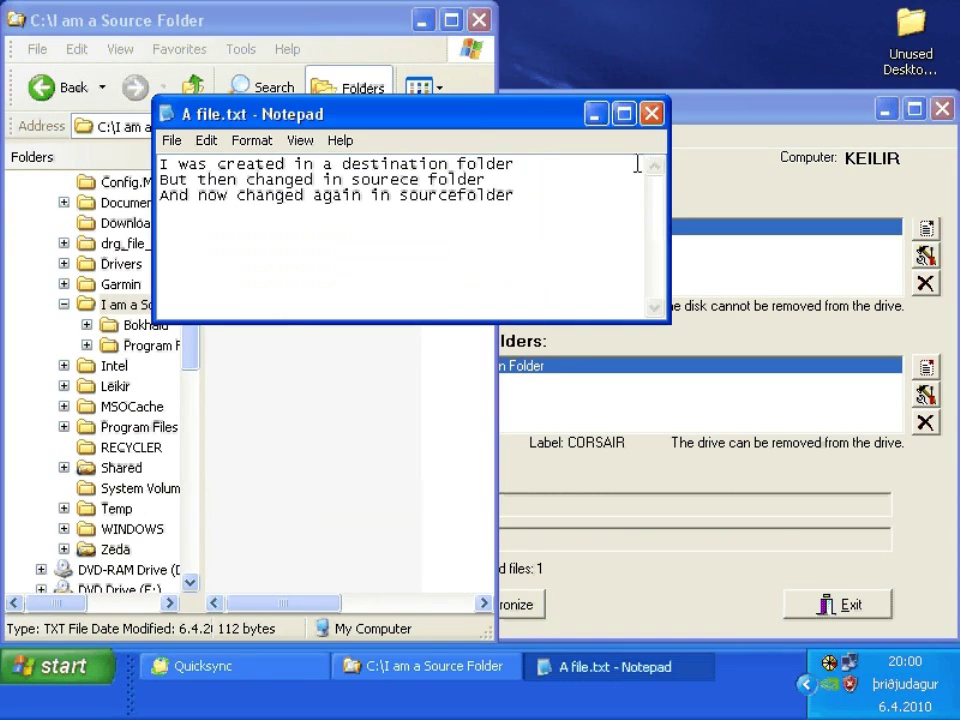
left_click(651, 113)
left_click(370, 305)
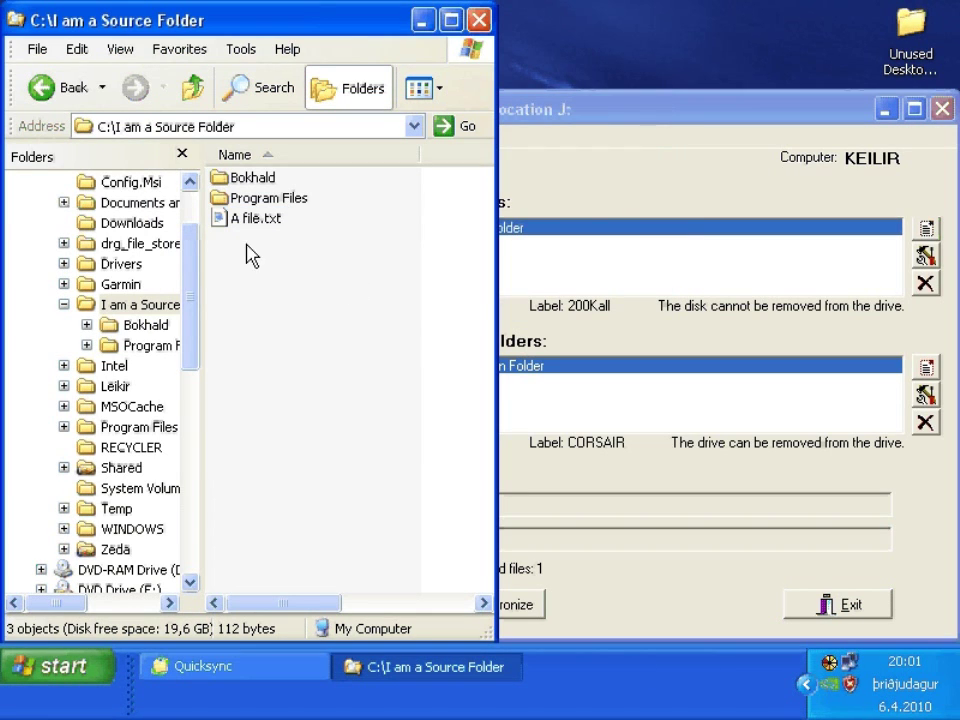
left_click(585, 171)
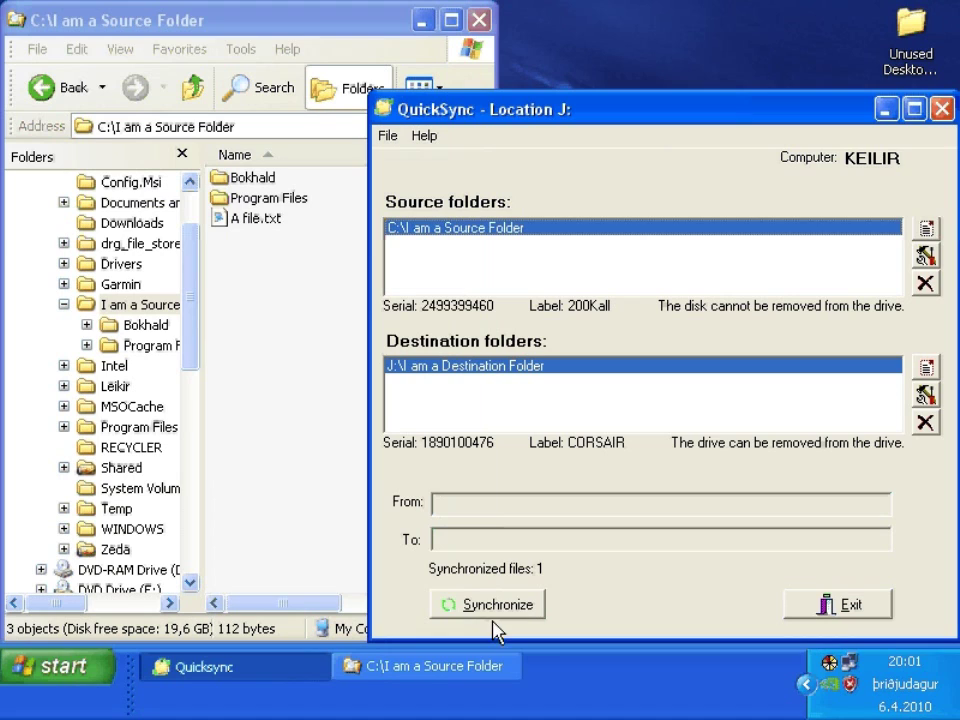
left_click(515, 605)
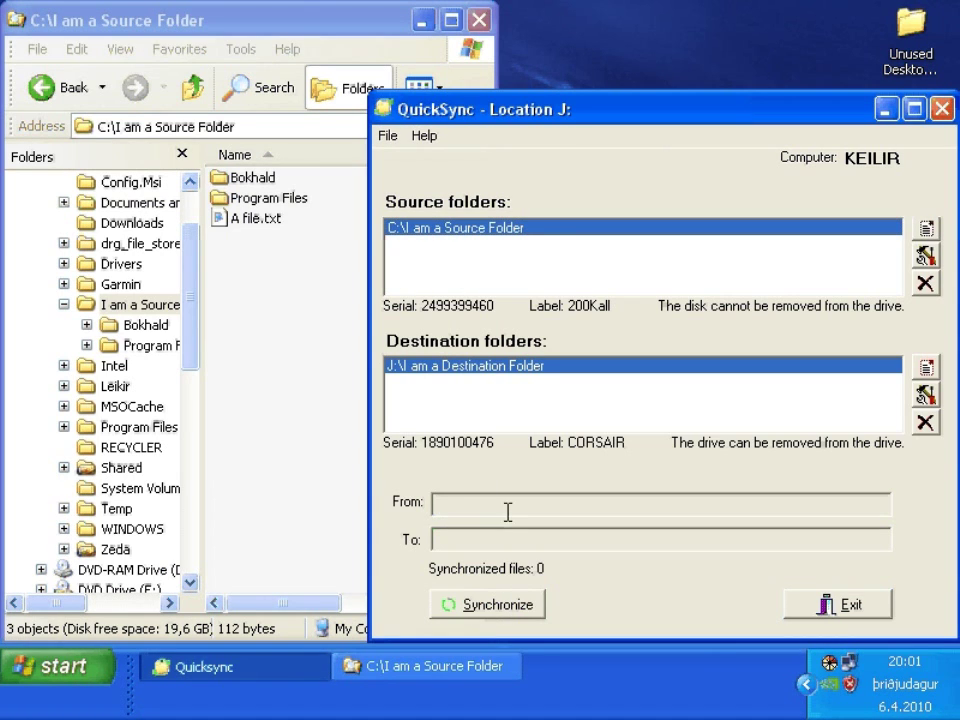
Step: Delete A file.txt from the C: source folder, sync, and check the restored copy
left_click(253, 220)
right_click(250, 217)
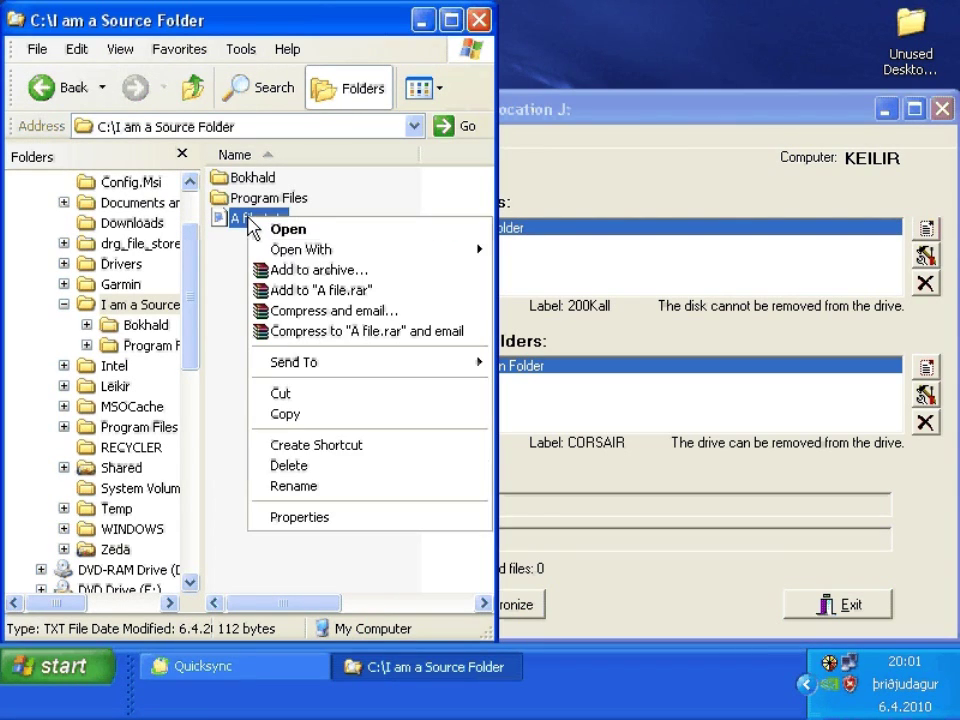
left_click(302, 466)
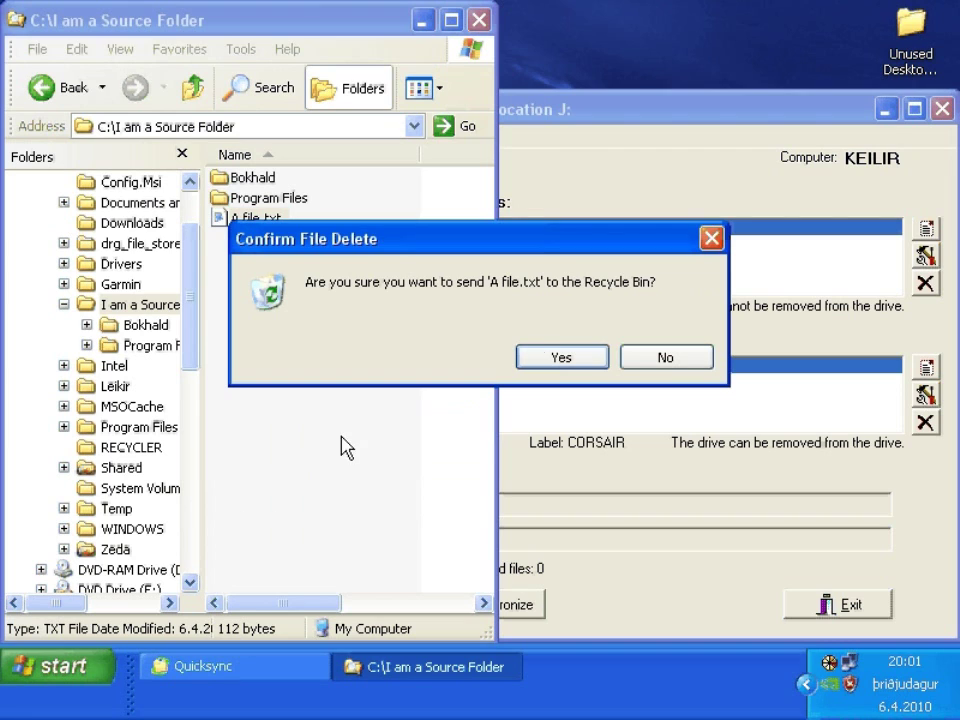
left_click(551, 367)
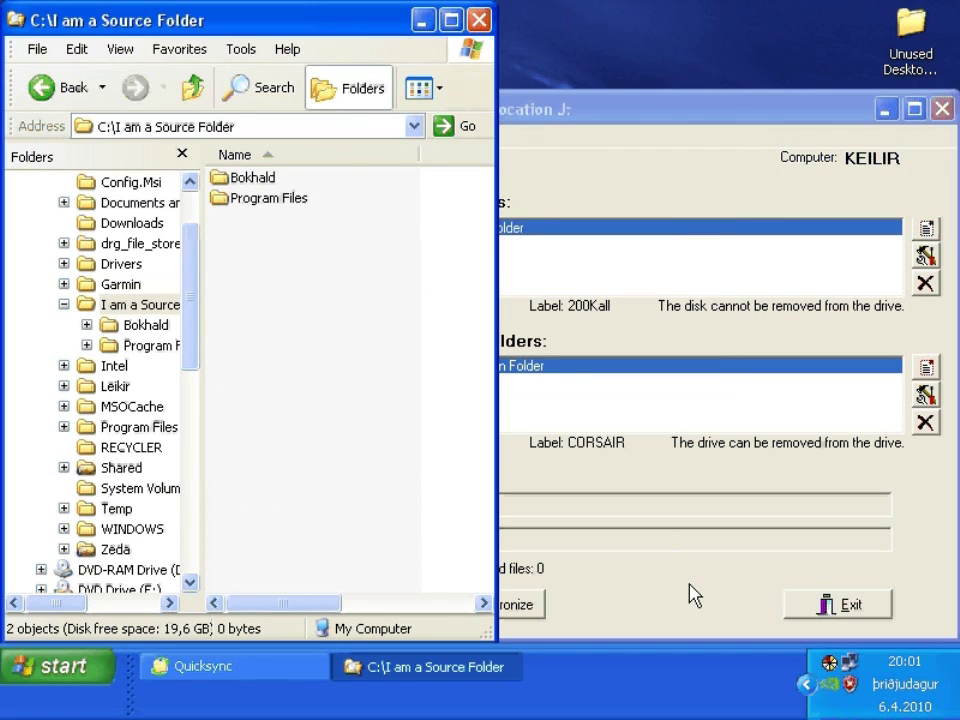
left_click(692, 594)
left_click(512, 610)
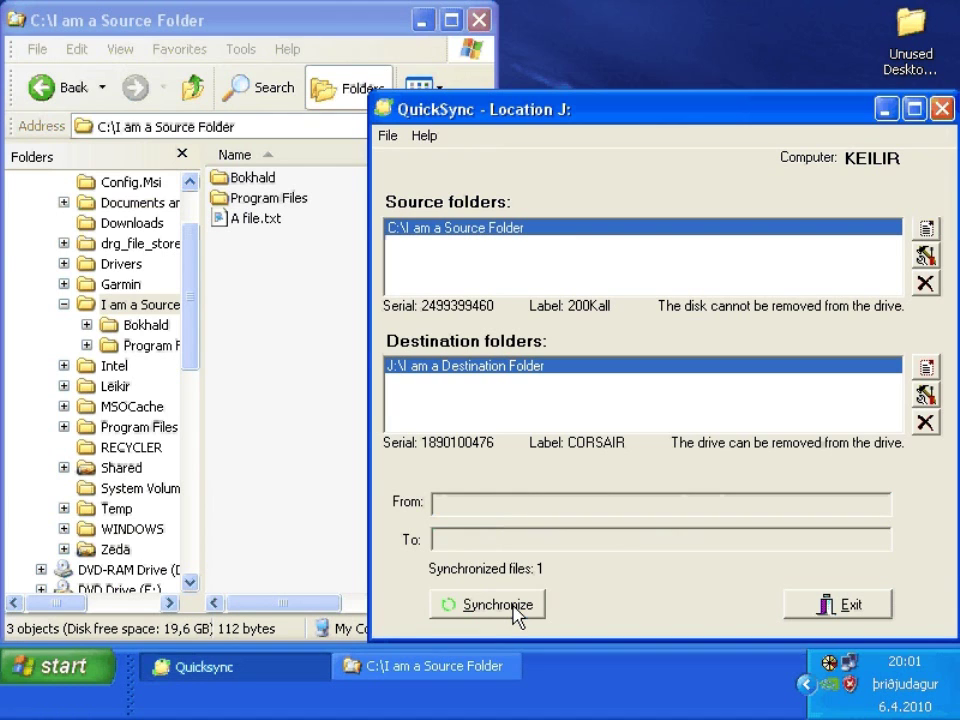
right_click(247, 218)
left_click(264, 228)
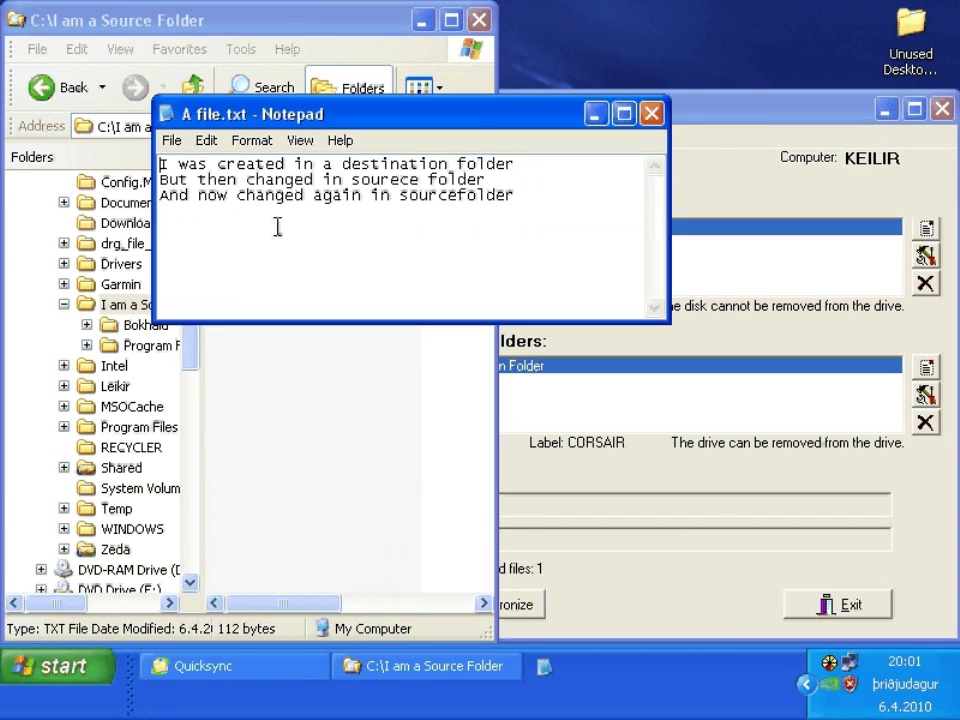
left_click(650, 112)
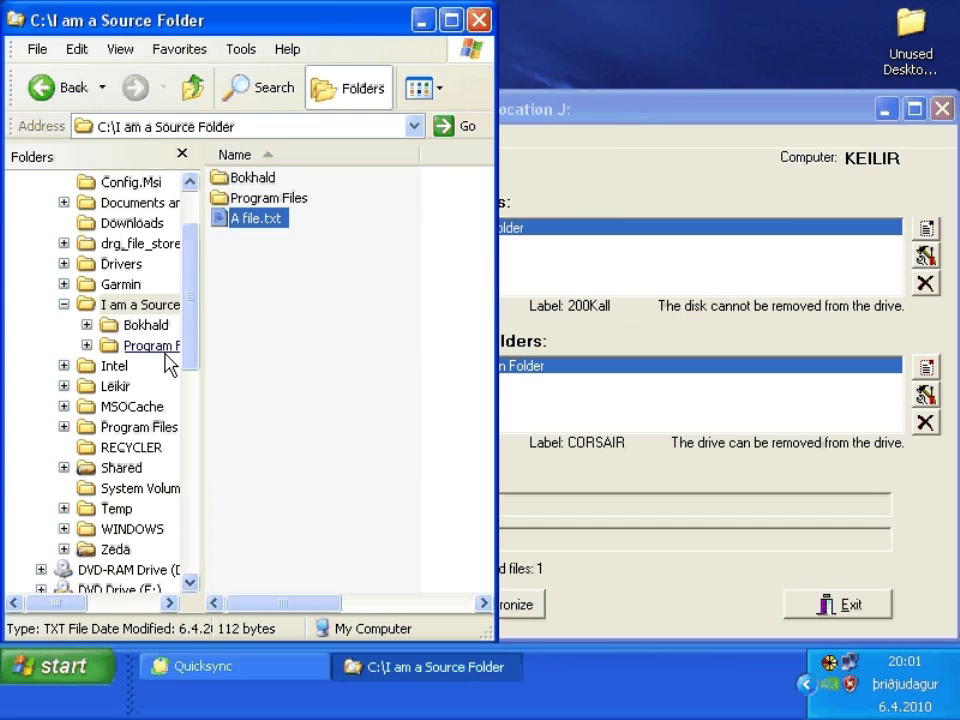
Step: Check the text of A file.txt in I am a Destination Folder on J:
left_click_drag(191, 321, 180, 441)
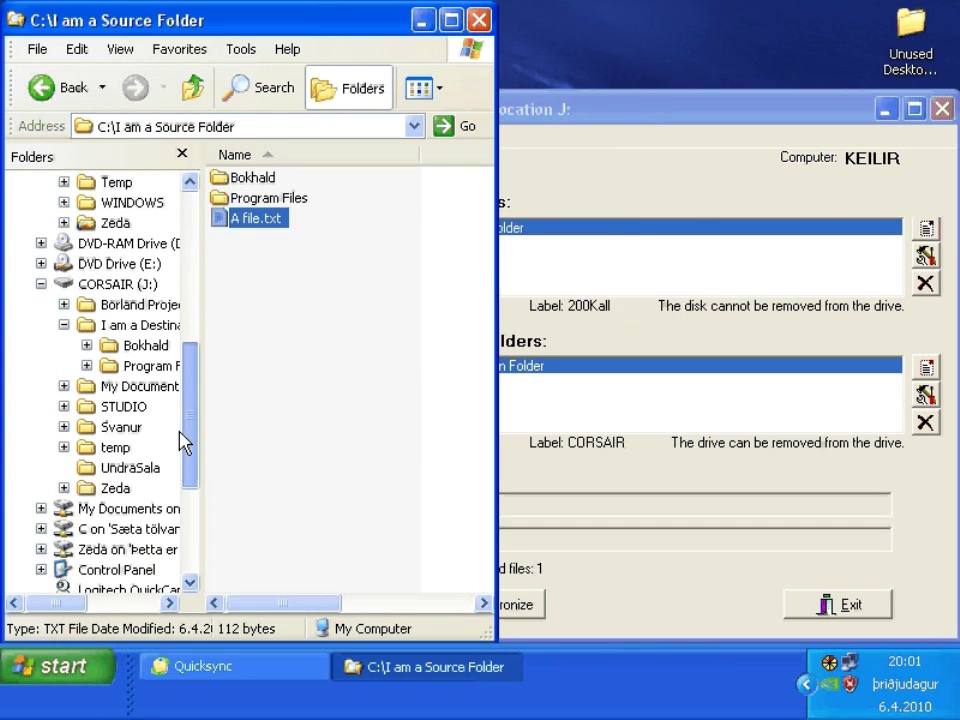
left_click(145, 325)
left_click(293, 322)
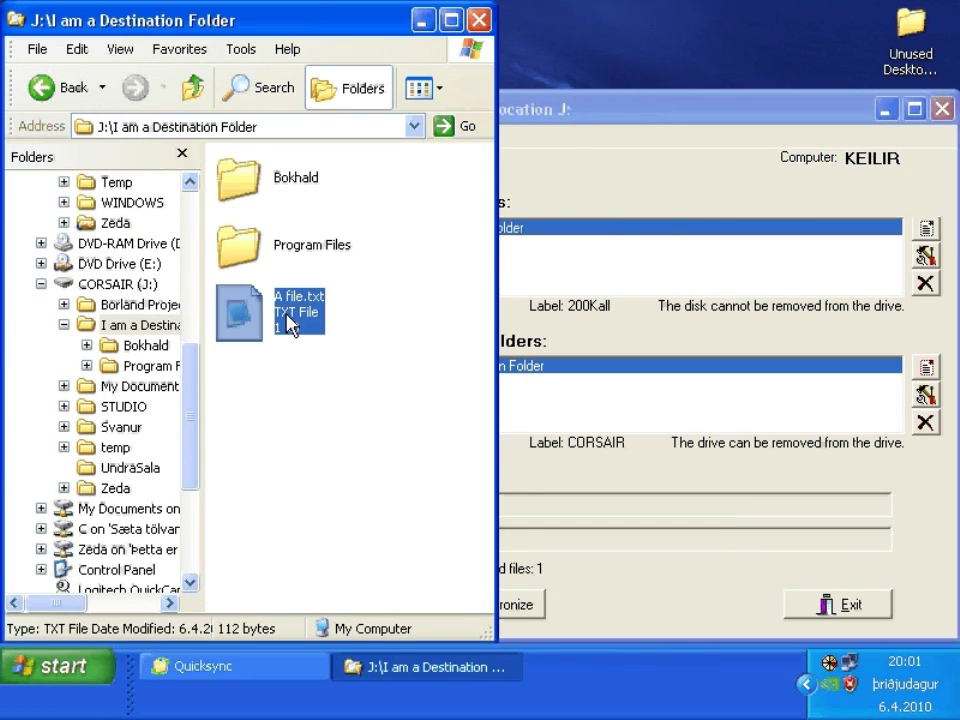
right_click(290, 322)
left_click(315, 326)
left_click(650, 114)
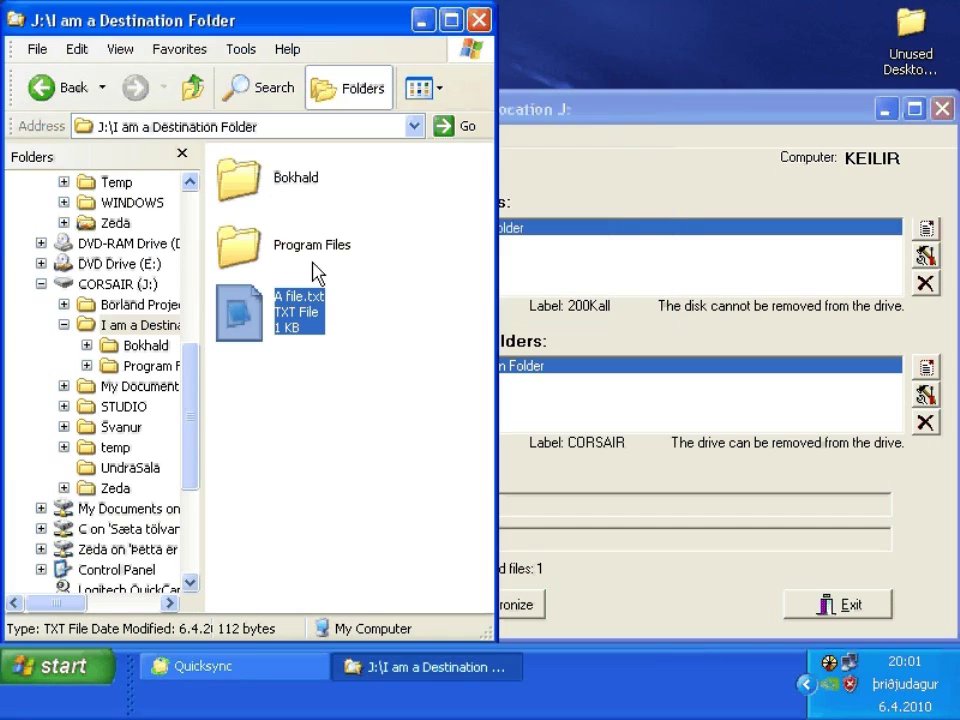
Step: Delete A file.txt from the J: destination folder and synchronize again
right_click(297, 305)
left_click(376, 556)
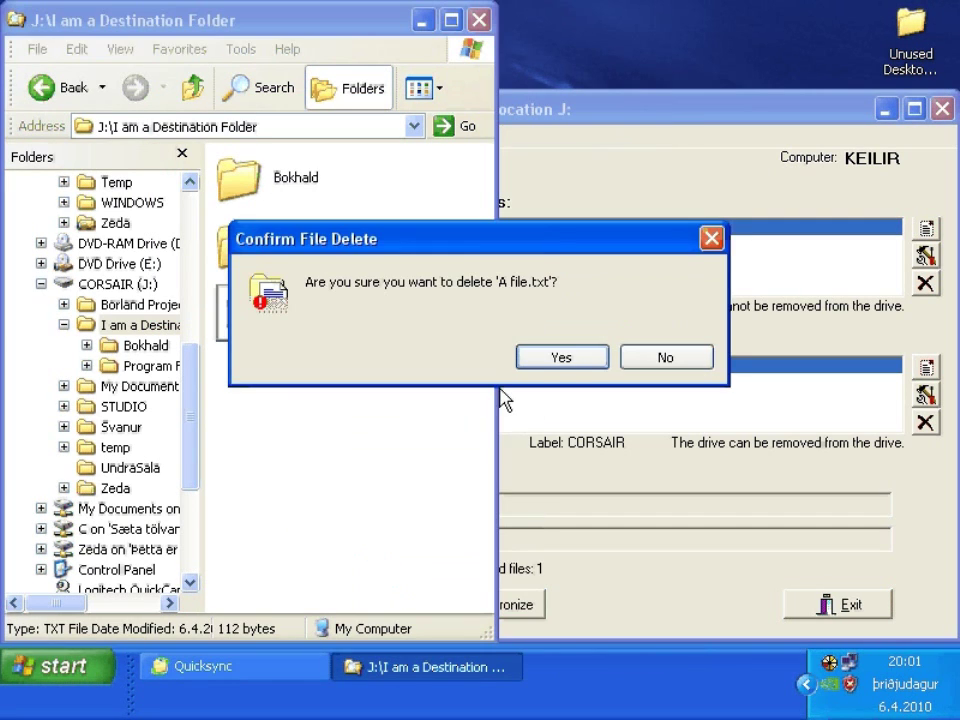
left_click(564, 370)
left_click(687, 545)
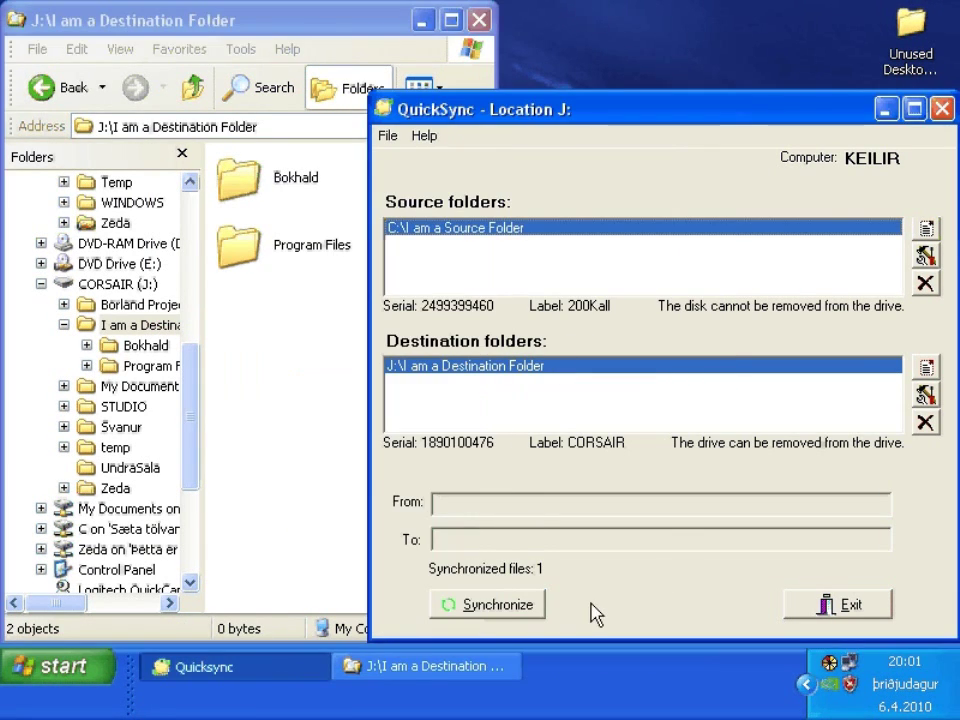
left_click(521, 610)
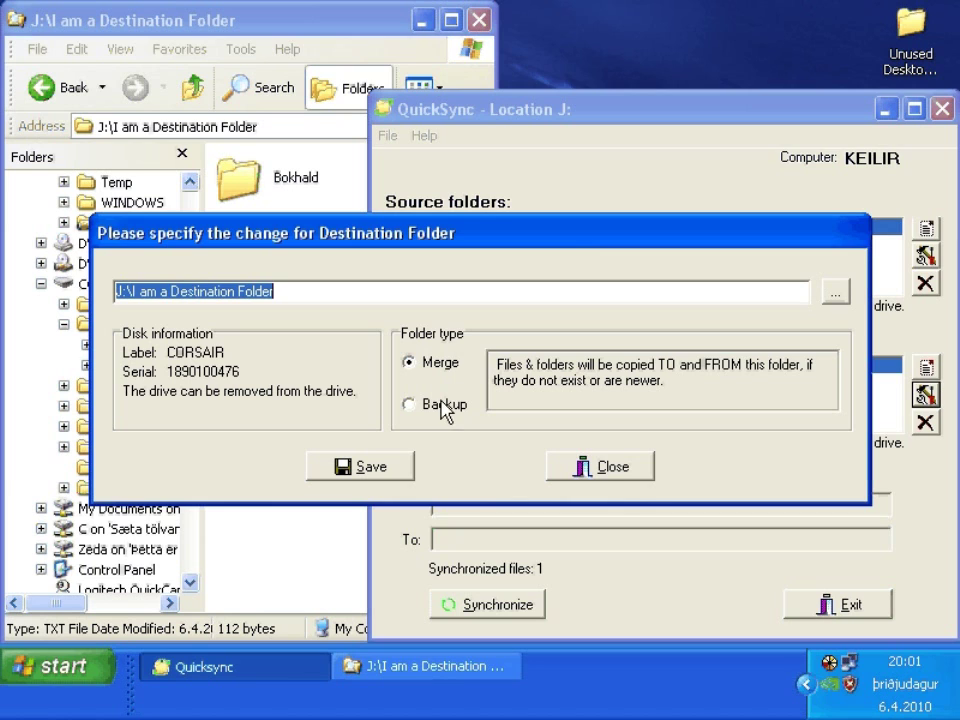
left_click(610, 468)
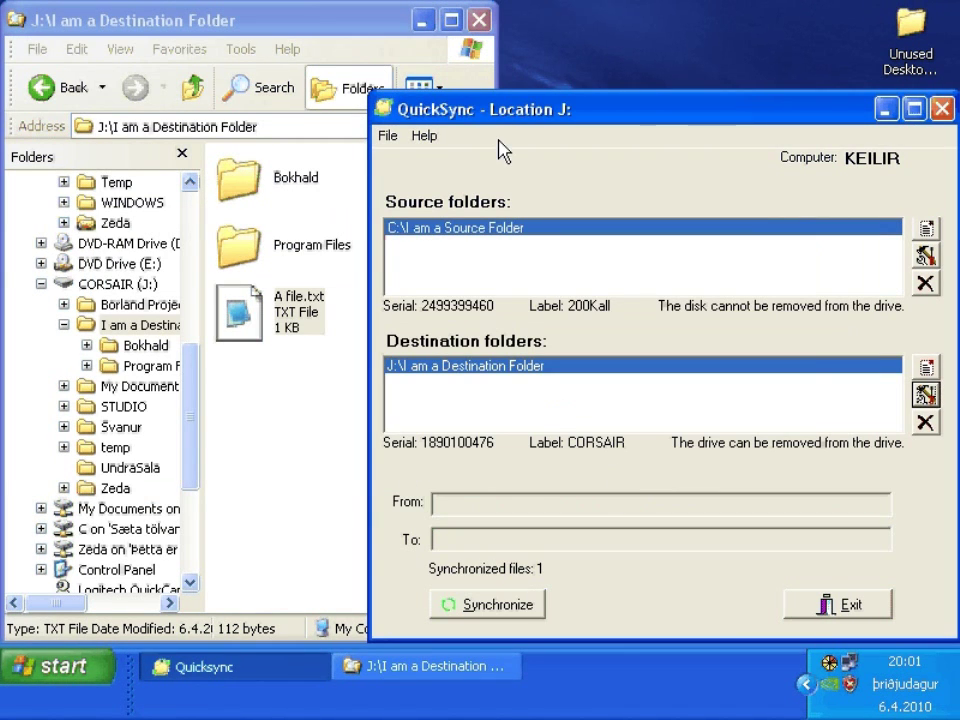
left_click_drag(515, 118, 435, 106)
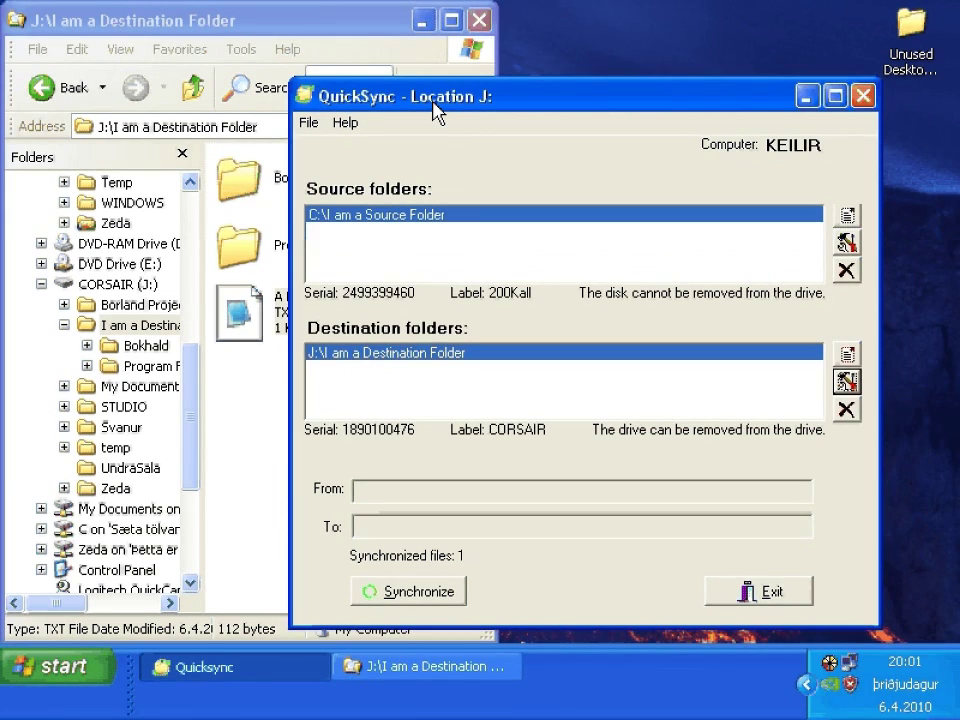